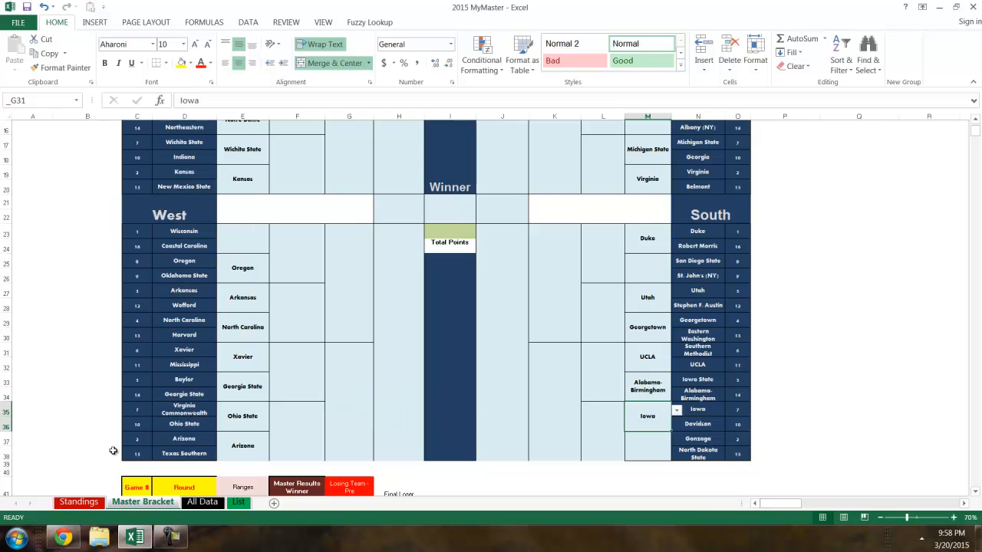
Step: Examine the Round 1 winner cells on the Master Bracket sheet for games that still have no result
left_click(251, 246)
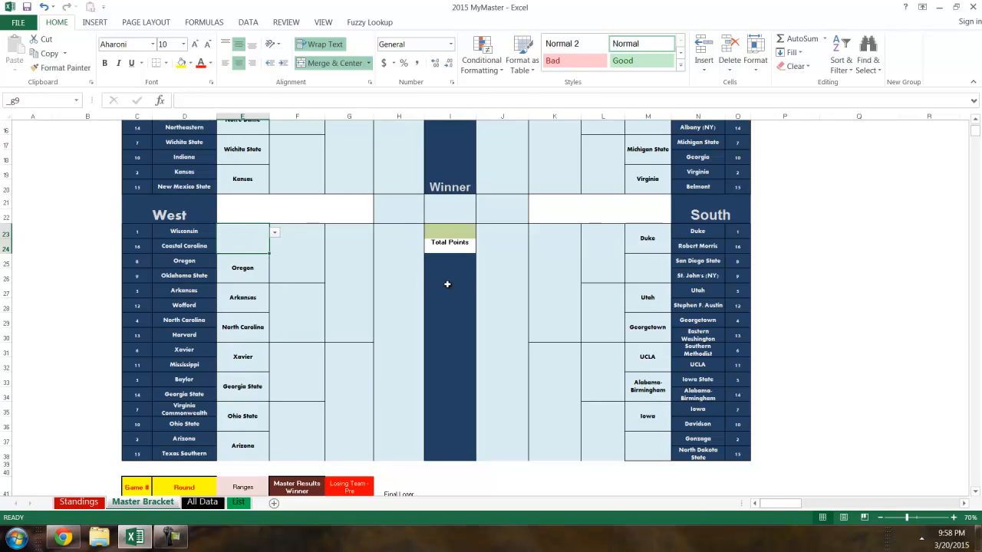
left_click(652, 270)
scroll(736, 268, "up", 2)
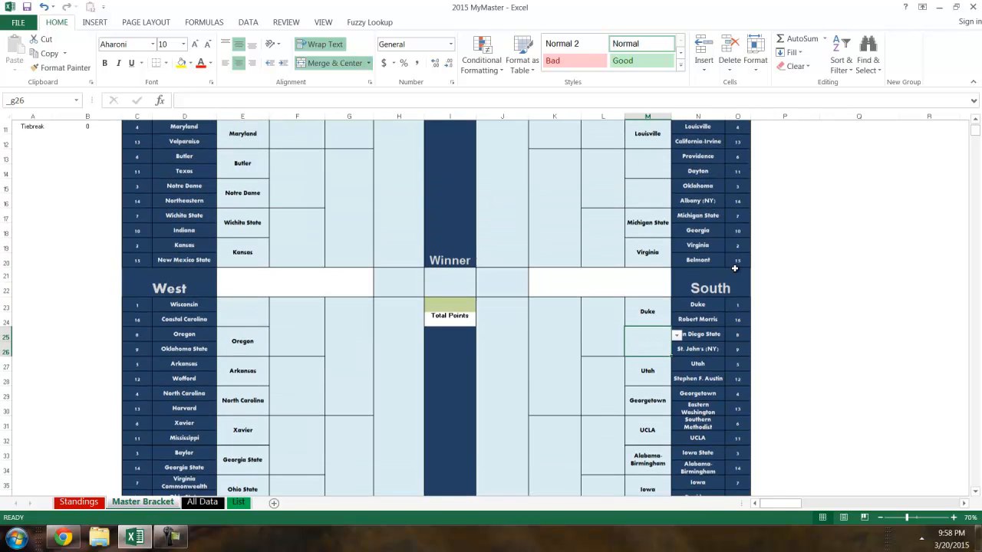
left_click(656, 199)
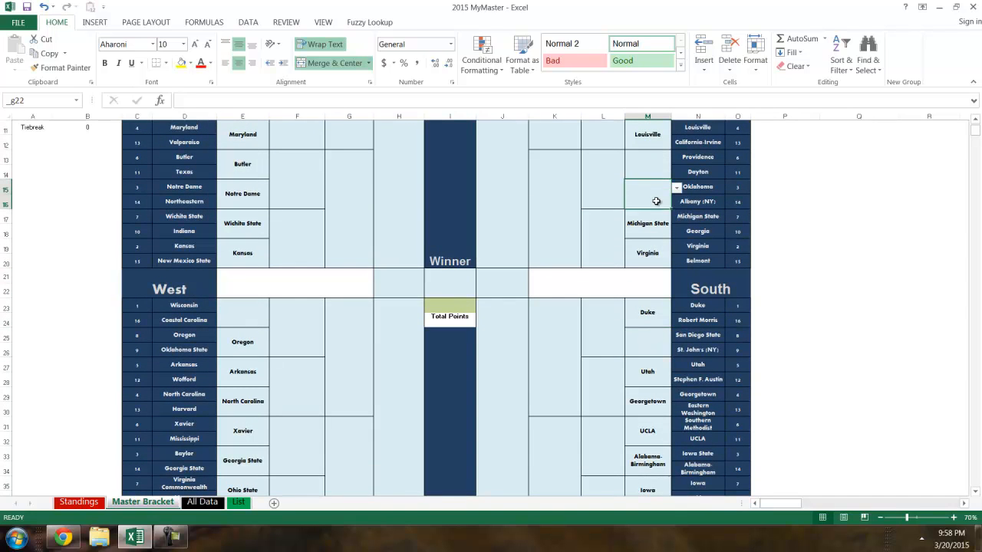
left_click(660, 161)
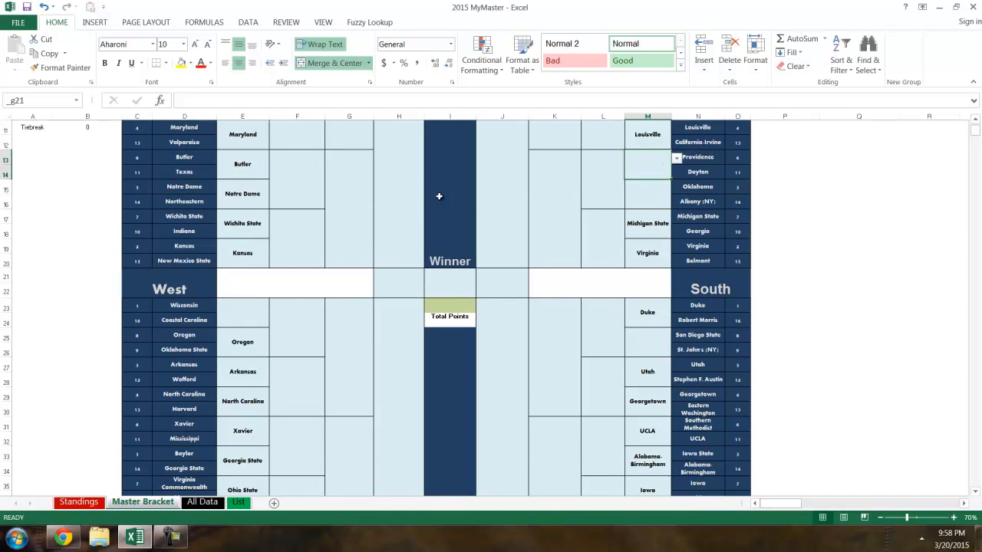
scroll(316, 231, "up", 4)
scroll(317, 232, "down", 3)
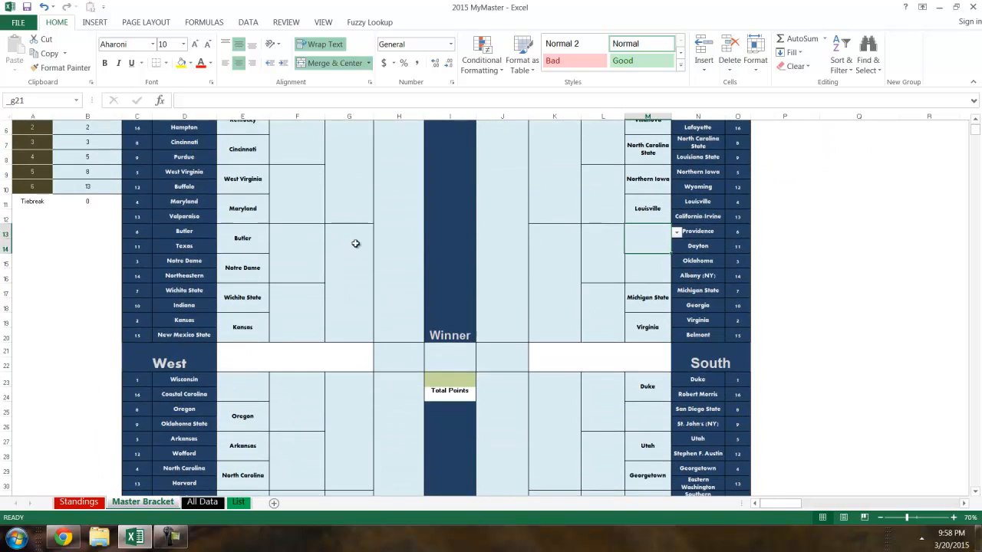
scroll(356, 244, "up", 3)
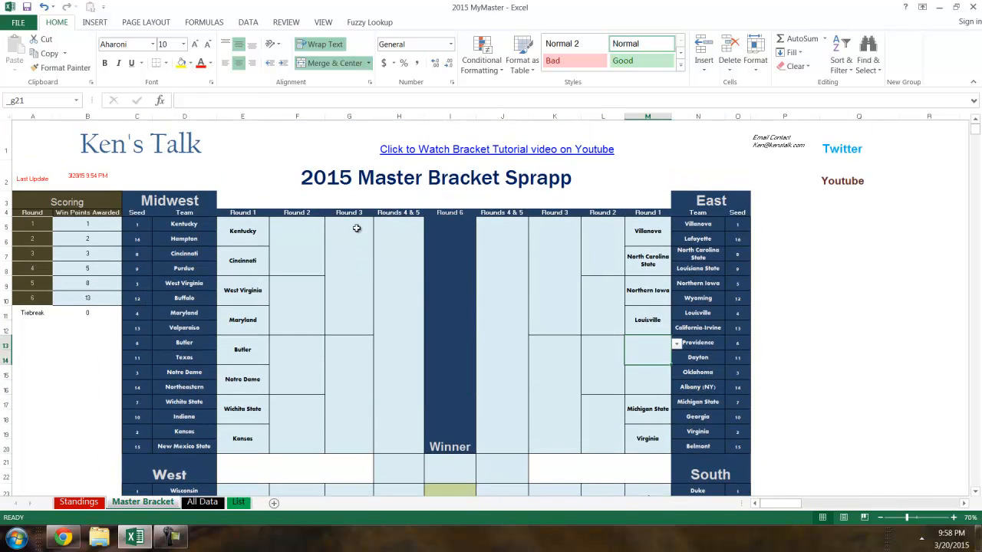
Step: Look through the entry names, picks and master results on the All Data sheet
left_click(202, 502)
scroll(262, 374, "down", 10)
scroll(261, 374, "down", 20)
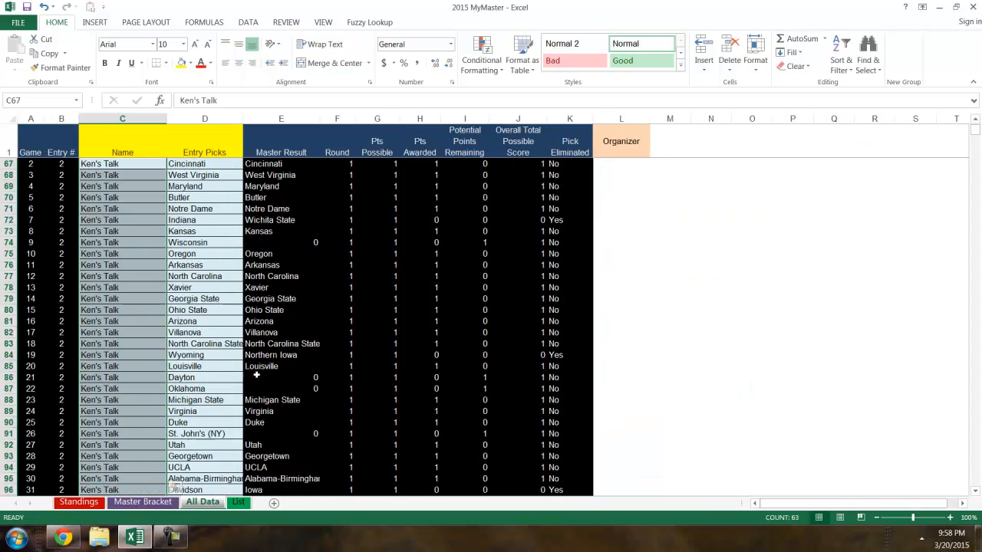
scroll(172, 326, "up", 17)
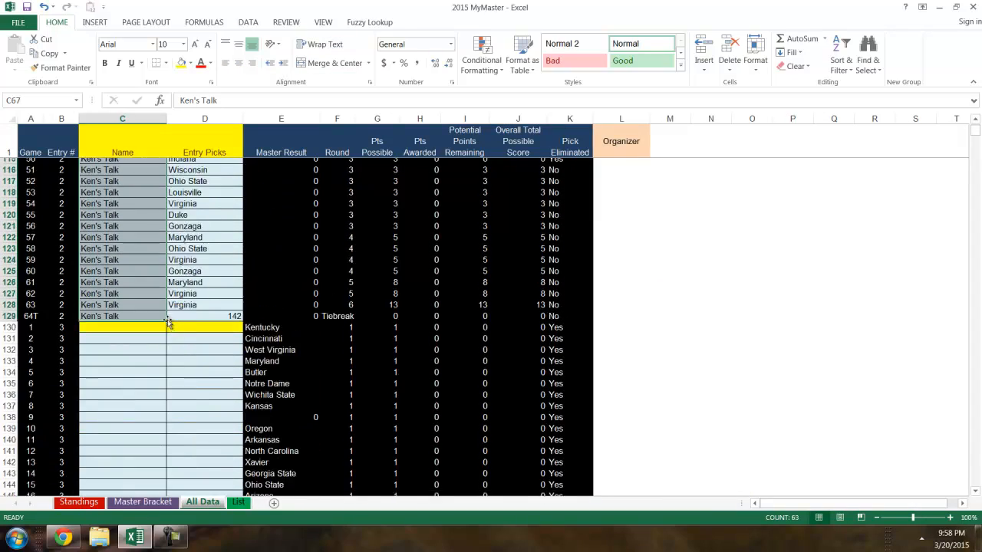
Step: Examine the entry numbers, names and points in the pivot table on the Standings sheet
left_click(79, 502)
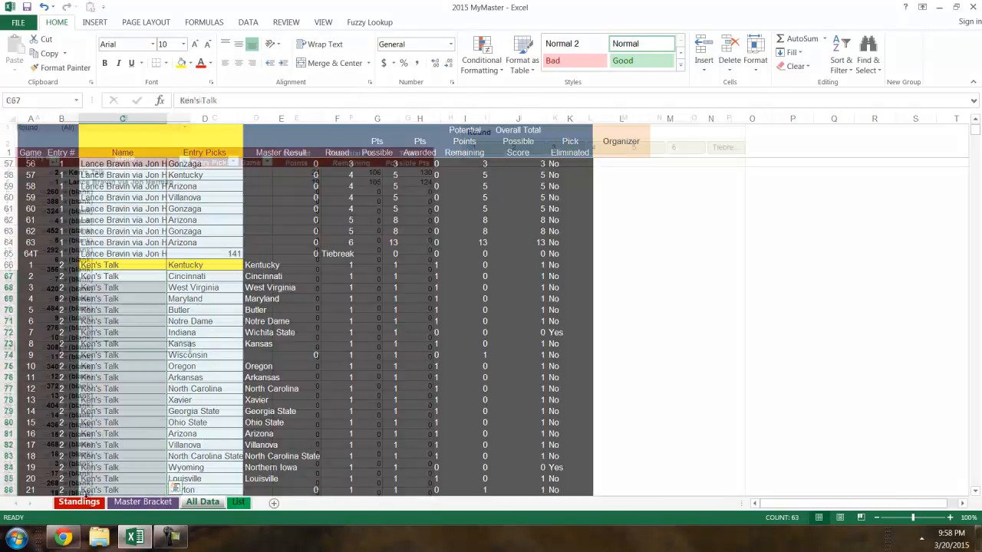
scroll(201, 332, "up", 3)
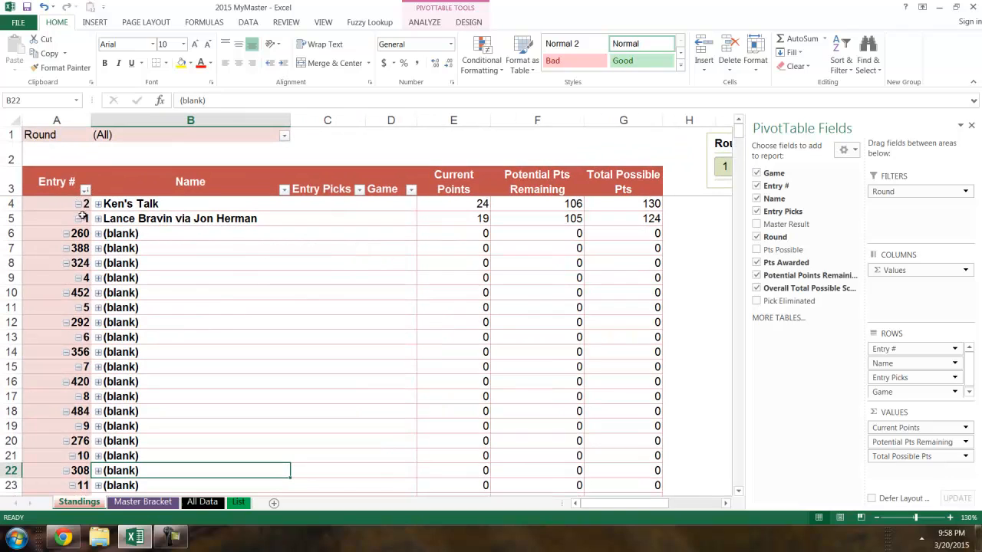
left_click(164, 253)
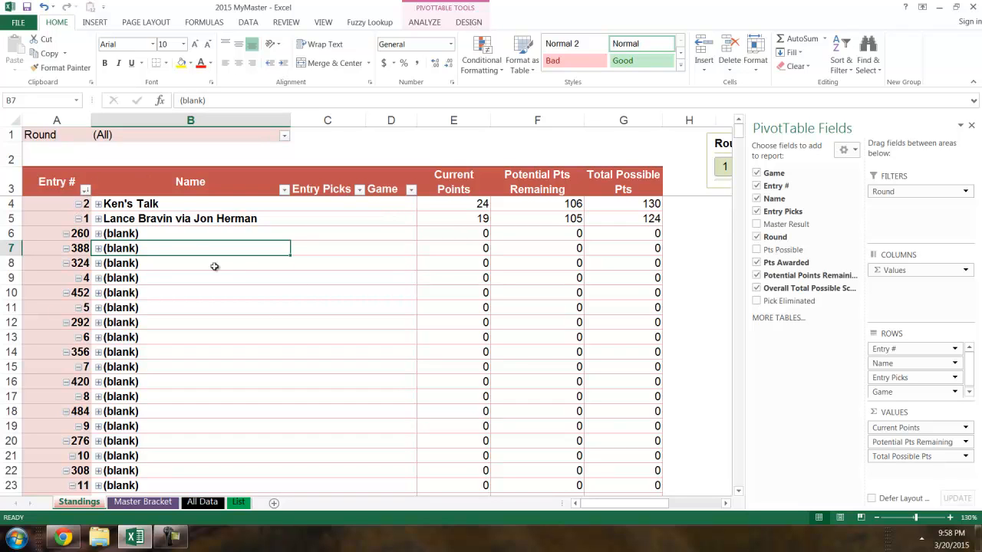
left_click(79, 203)
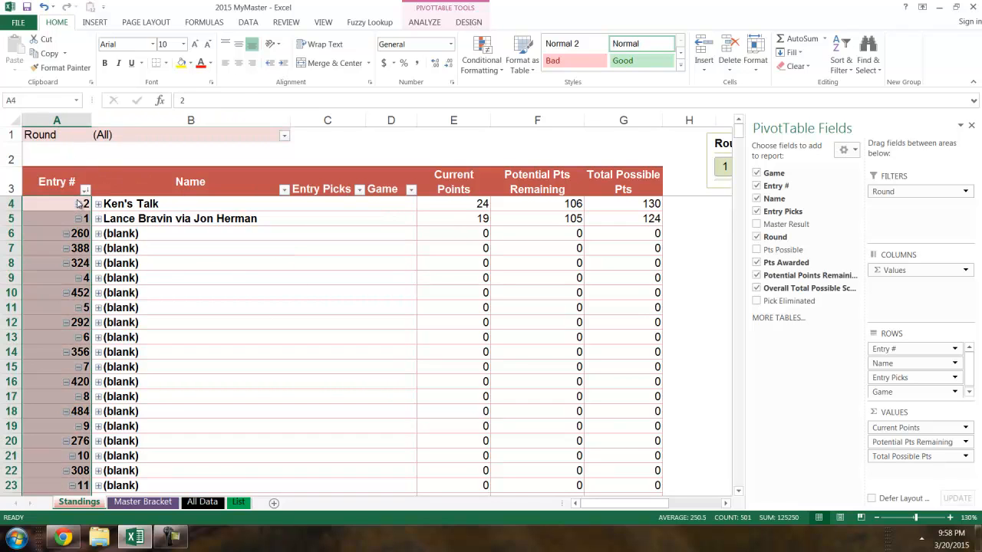
left_click(121, 201)
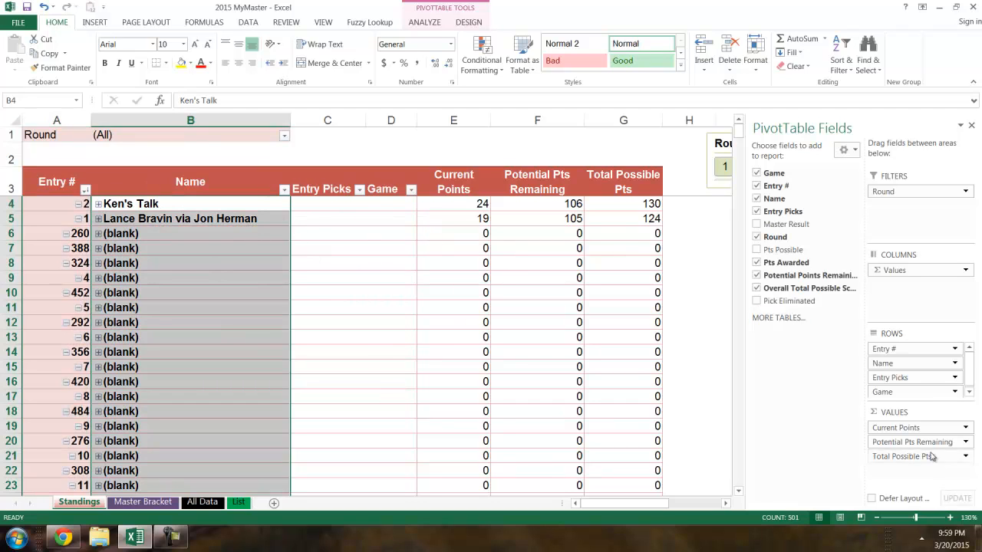
left_click_drag(176, 300, 173, 253)
left_click(173, 250)
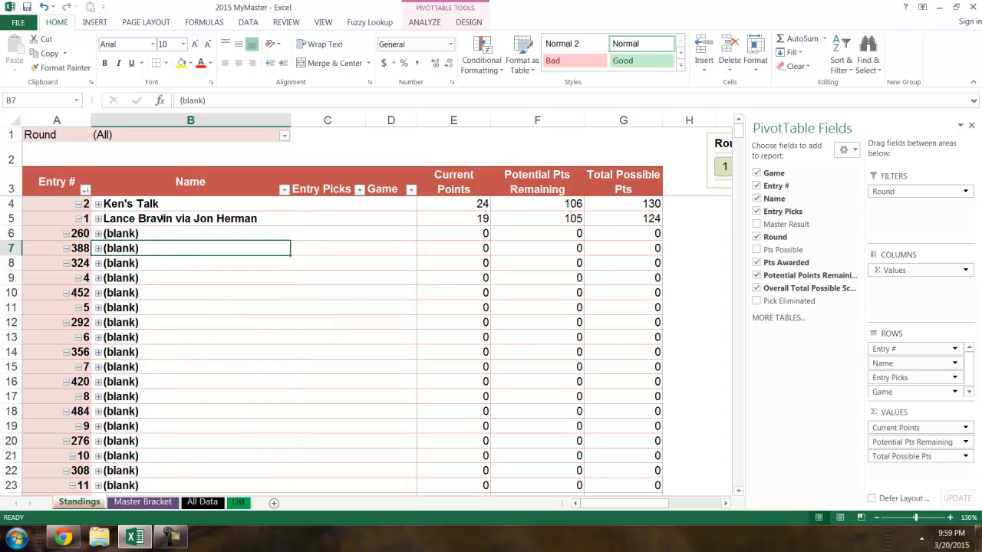
left_click(66, 223)
left_click(73, 218)
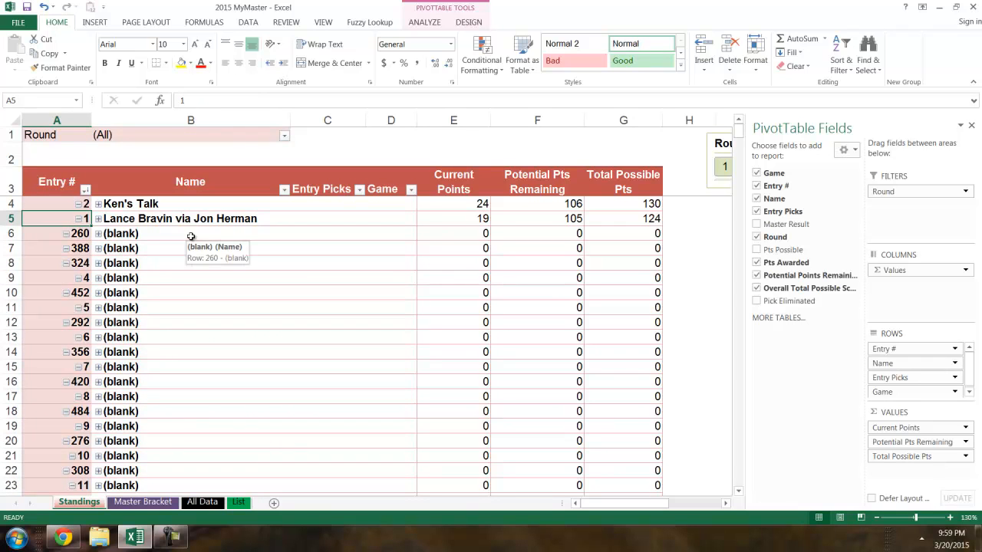
Step: Show the standings pivot table in compact form and widen column A to fit the full entry names
scroll(191, 236, "down", 1)
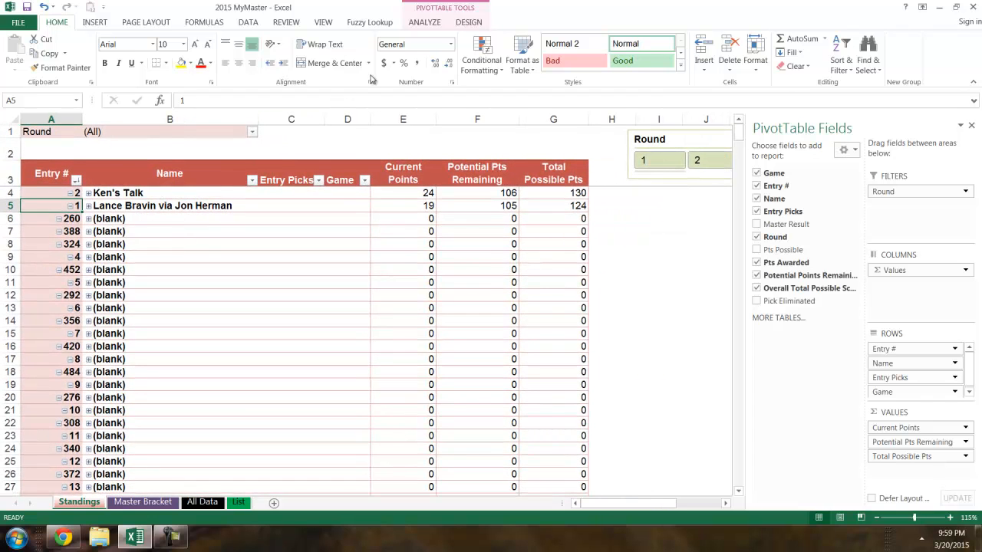
left_click(470, 23)
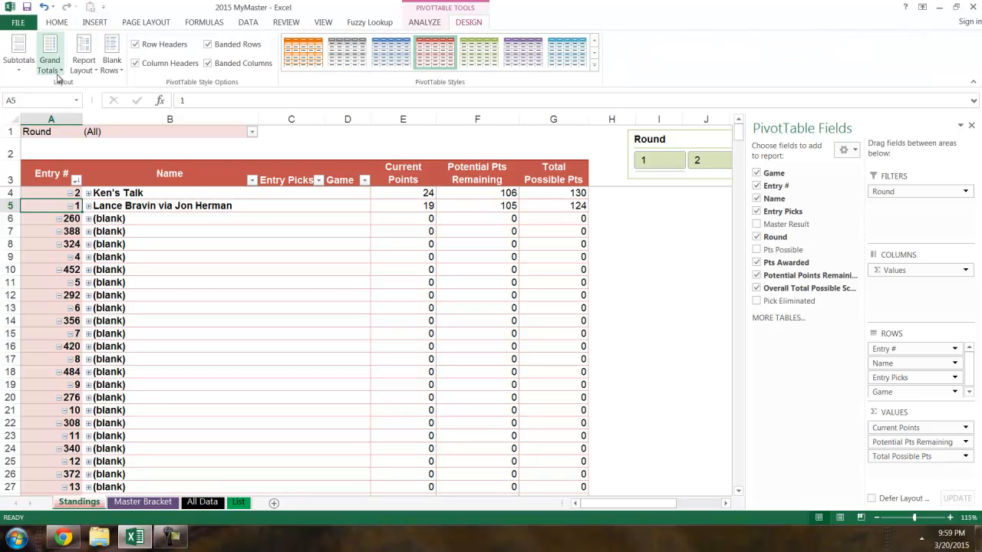
left_click(87, 69)
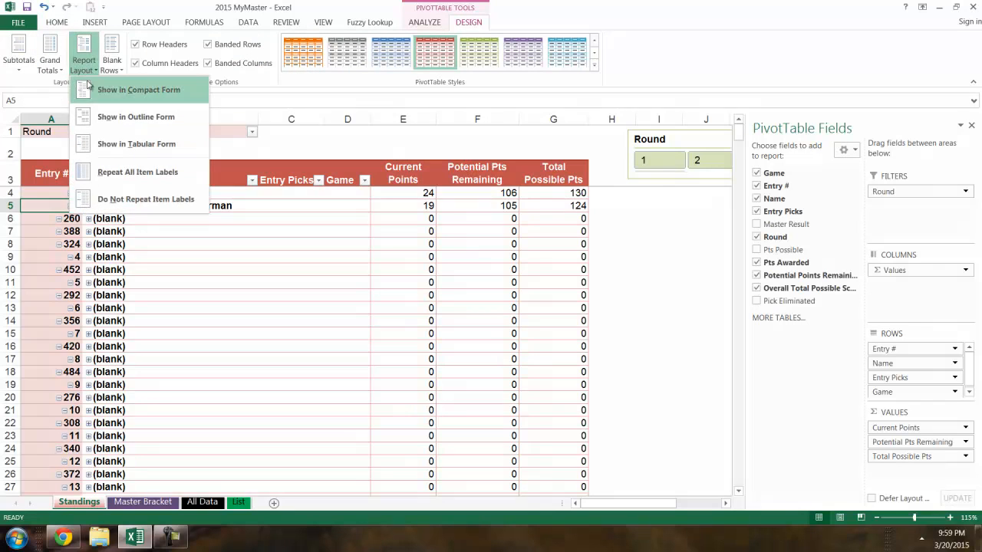
left_click(138, 90)
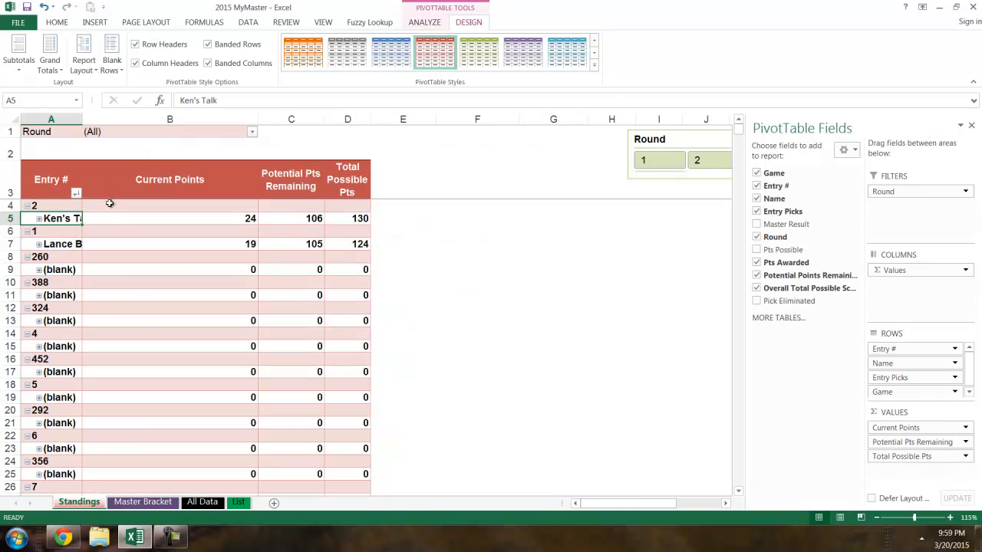
scroll(138, 280, "up", 1, "ctrl")
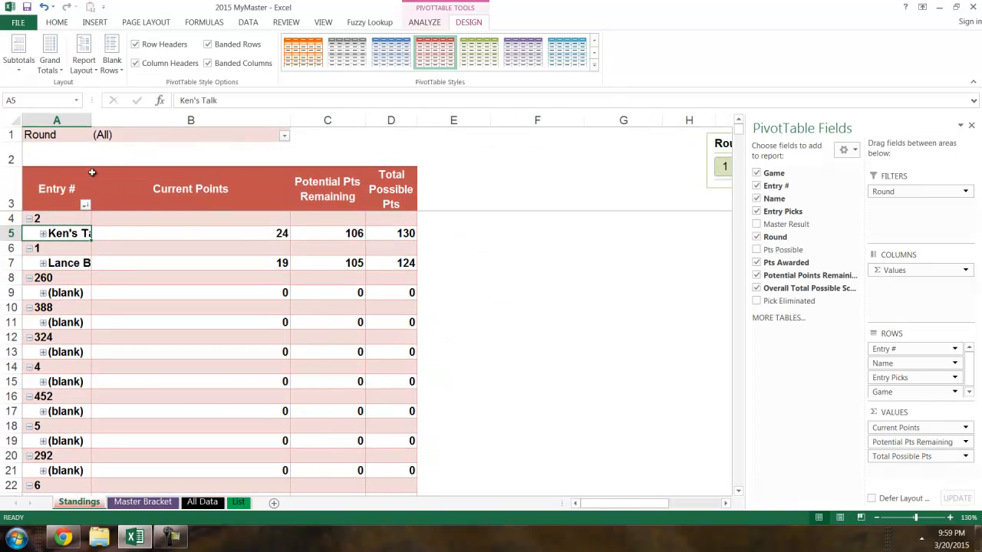
left_click_drag(91, 120, 225, 132)
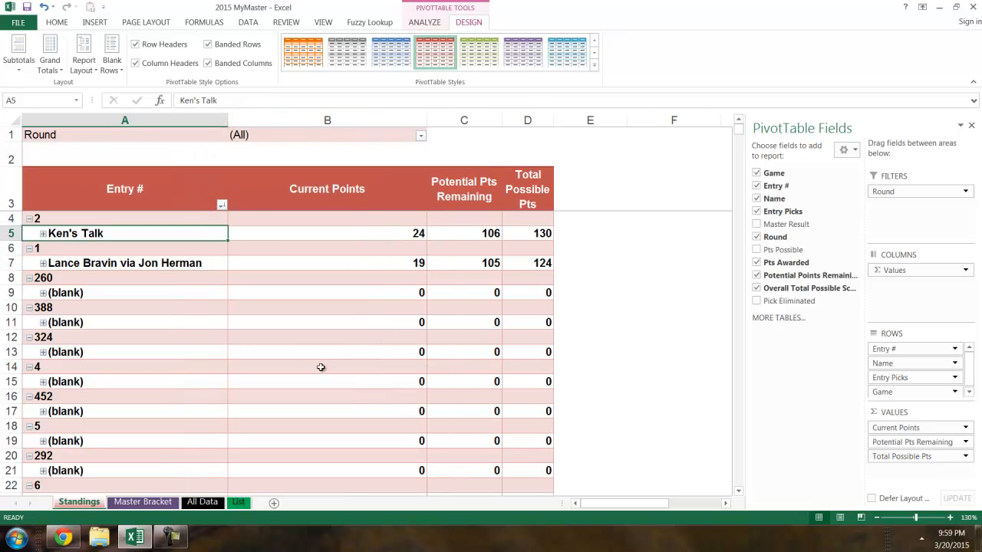
Step: Compare the current, remaining and total possible points of the two named entries in rows 5 and 7
left_click(4, 233)
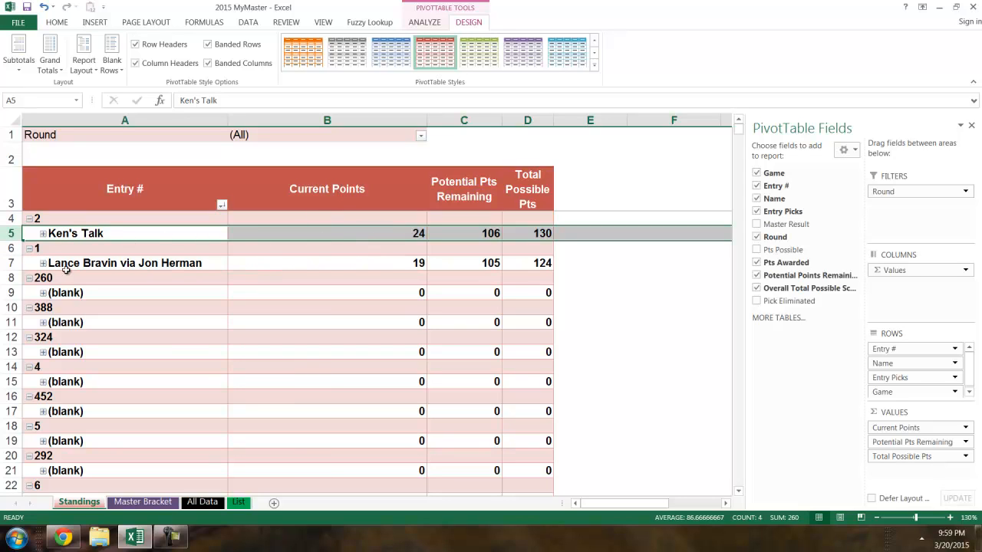
left_click(16, 265)
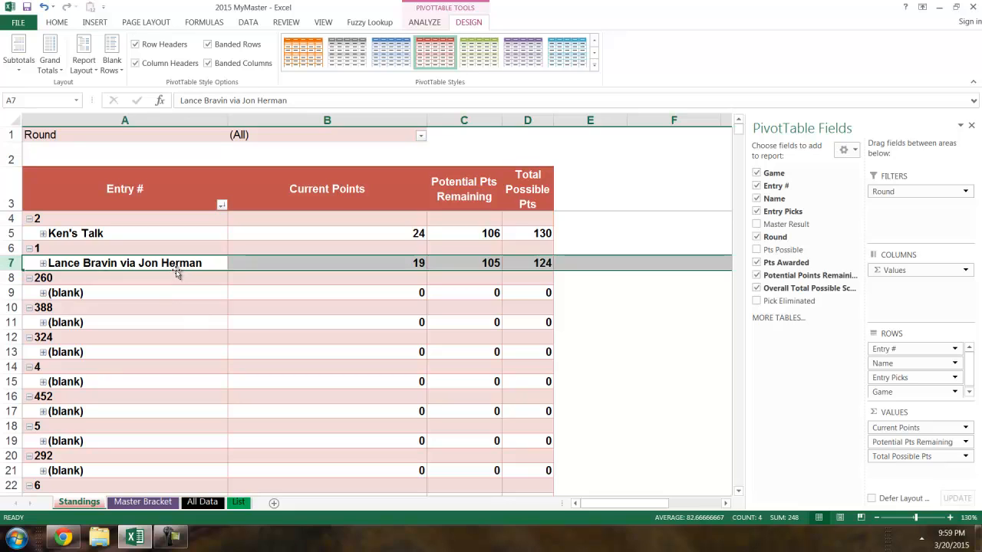
left_click(123, 261)
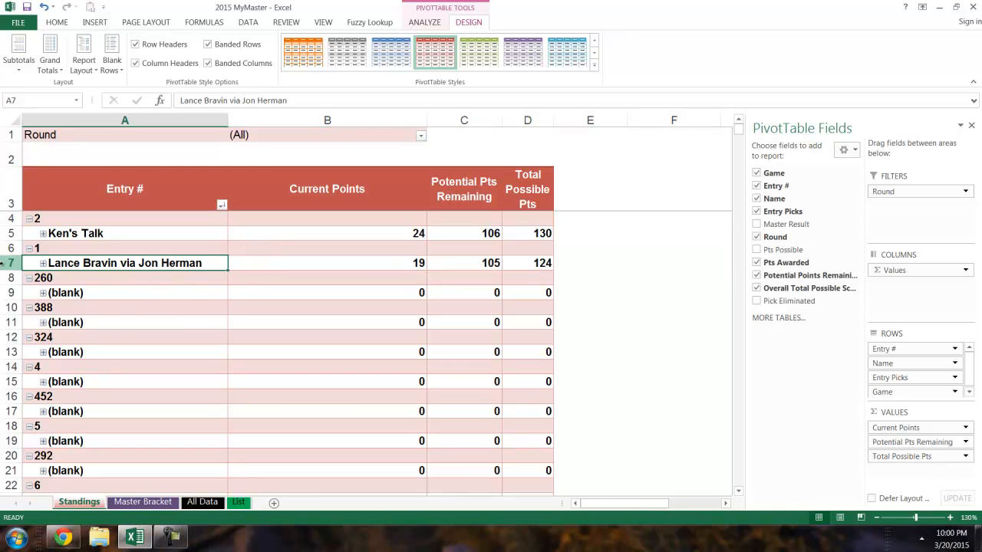
key("shift+space")
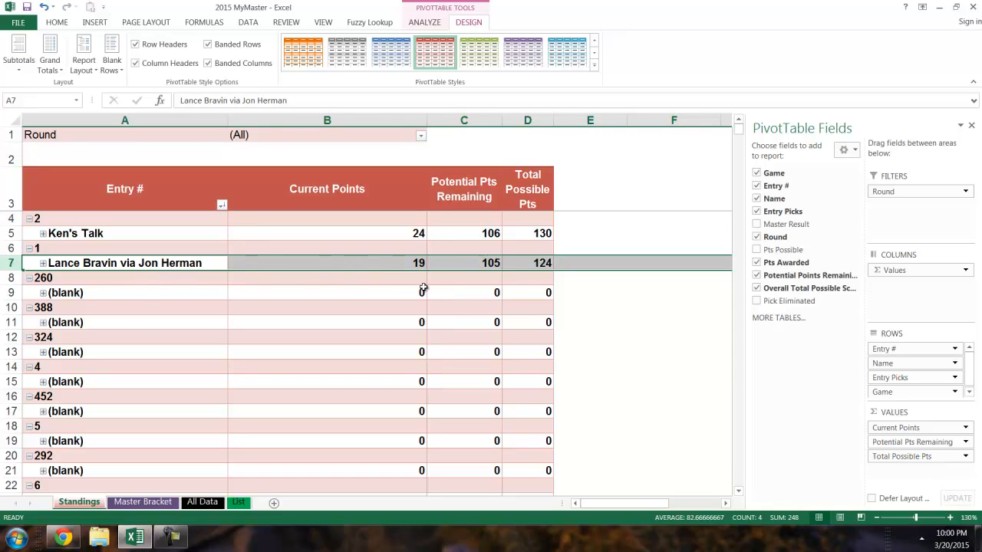
left_click(402, 237)
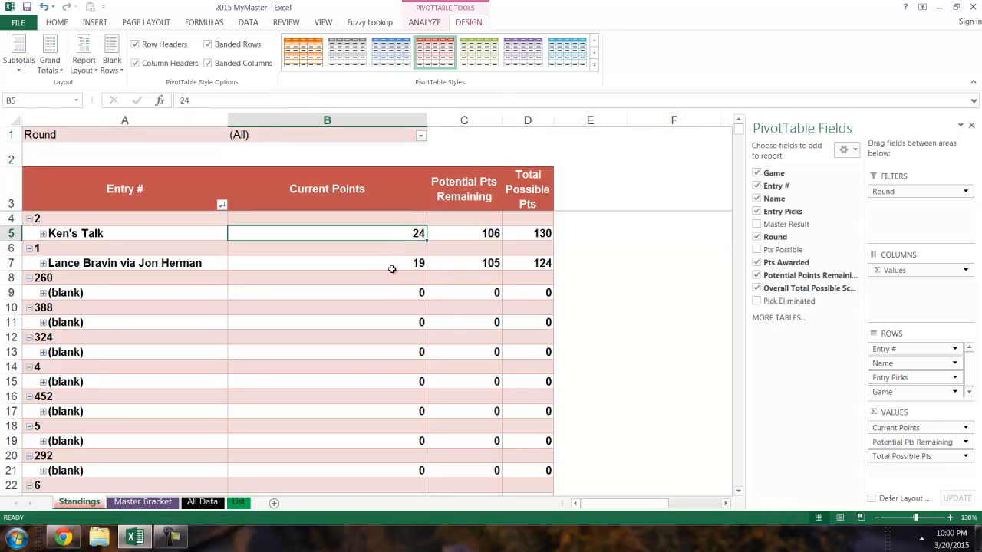
Step: Refresh the standings pivot table to bring in the latest bracket results
left_click(391, 265)
right_click(389, 266)
left_click(425, 315)
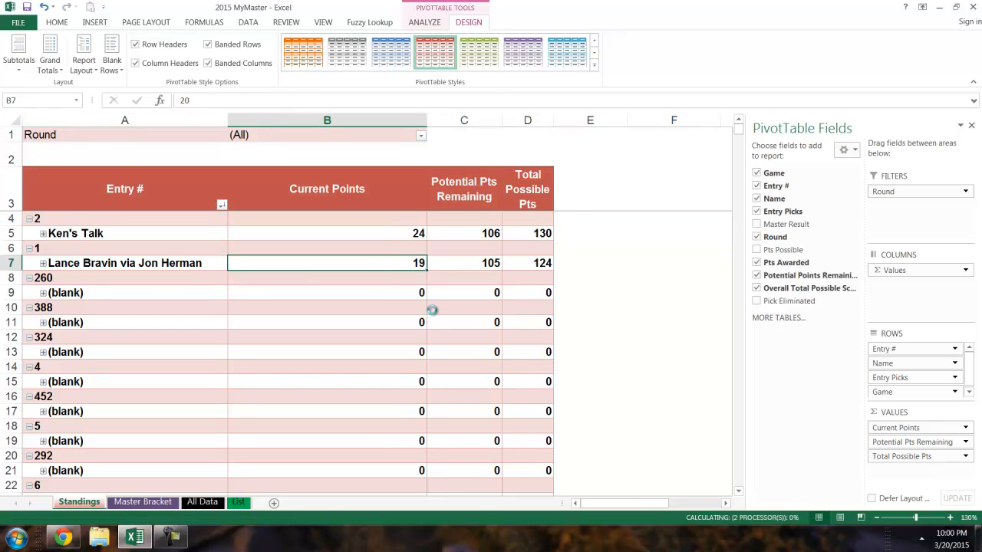
left_click(310, 306)
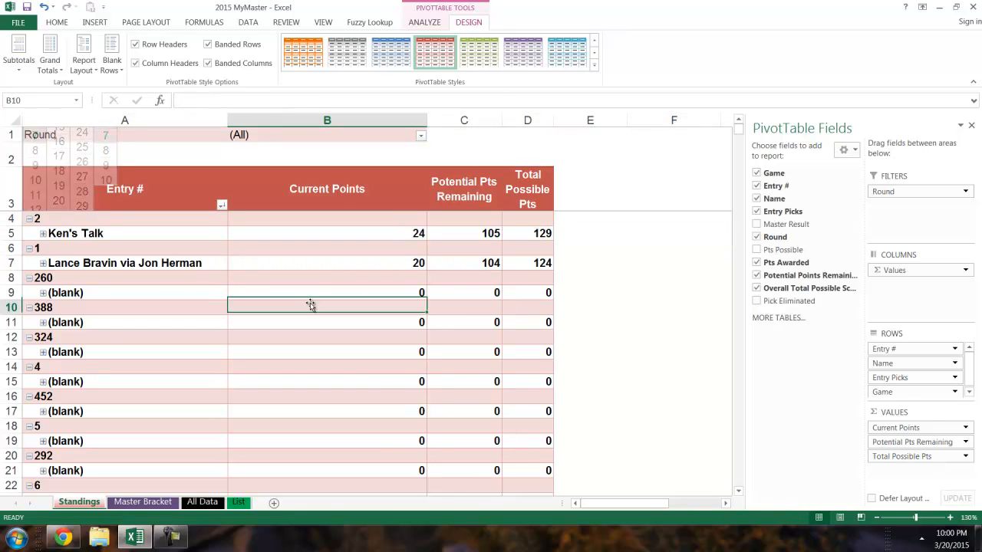
left_click(400, 262)
right_click(397, 263)
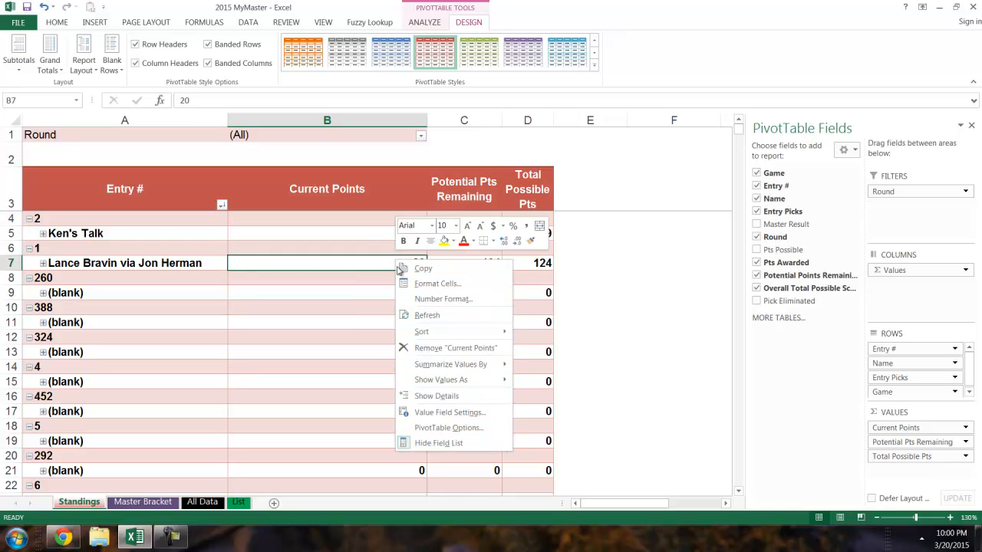
left_click(426, 315)
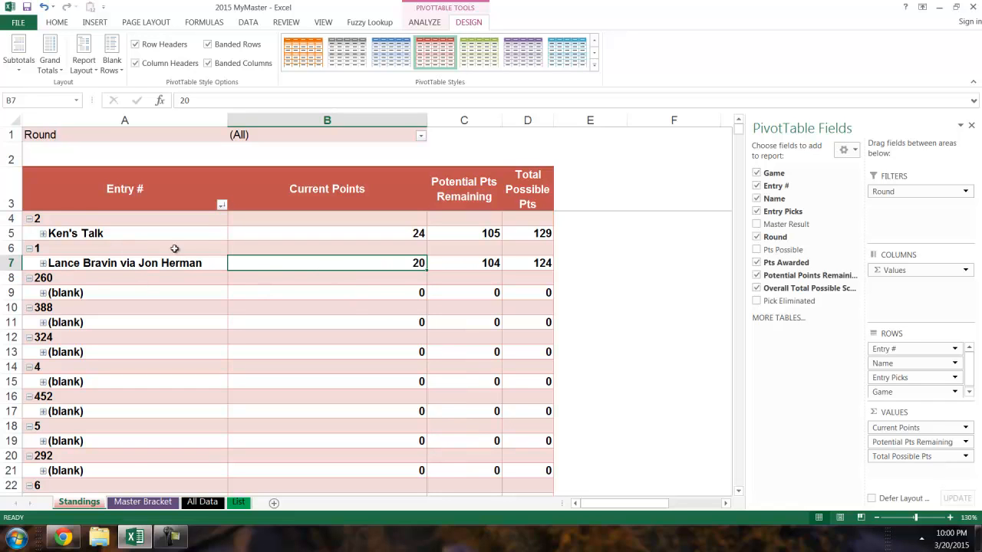
Step: Insert slicers for the Name and Entry Picks fields of the standings pivot table
left_click(293, 289)
scroll(289, 288, "down", 1)
scroll(289, 289, "down", 3)
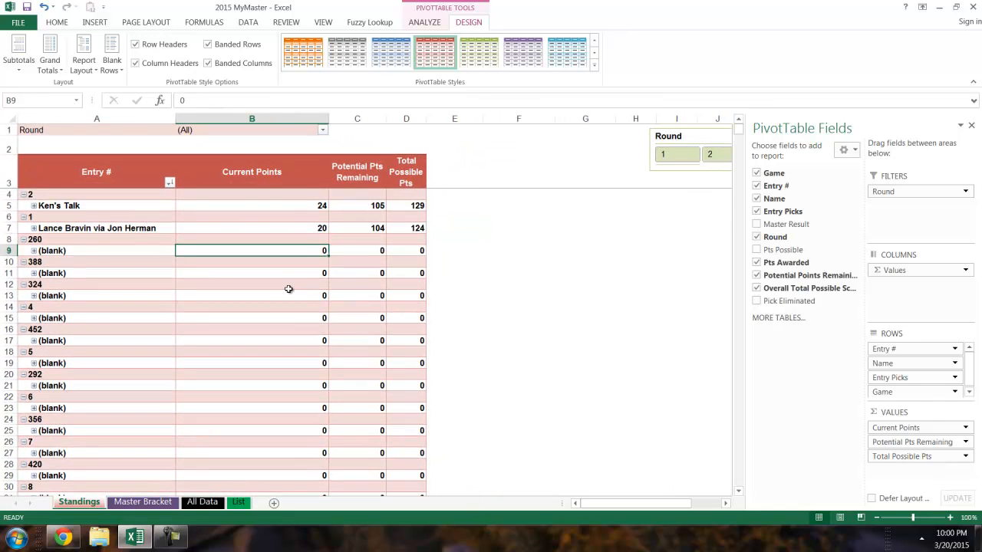
left_click(136, 250)
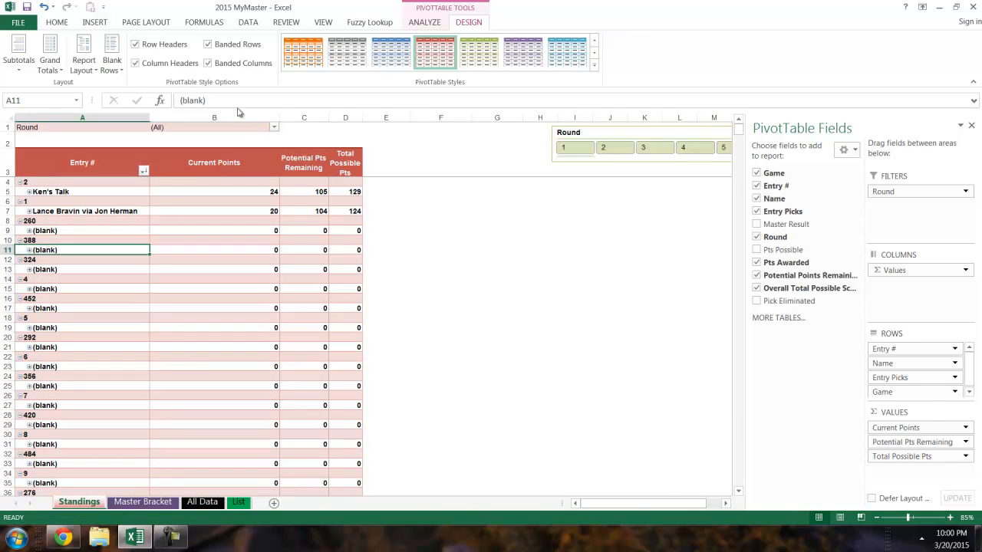
left_click(425, 21)
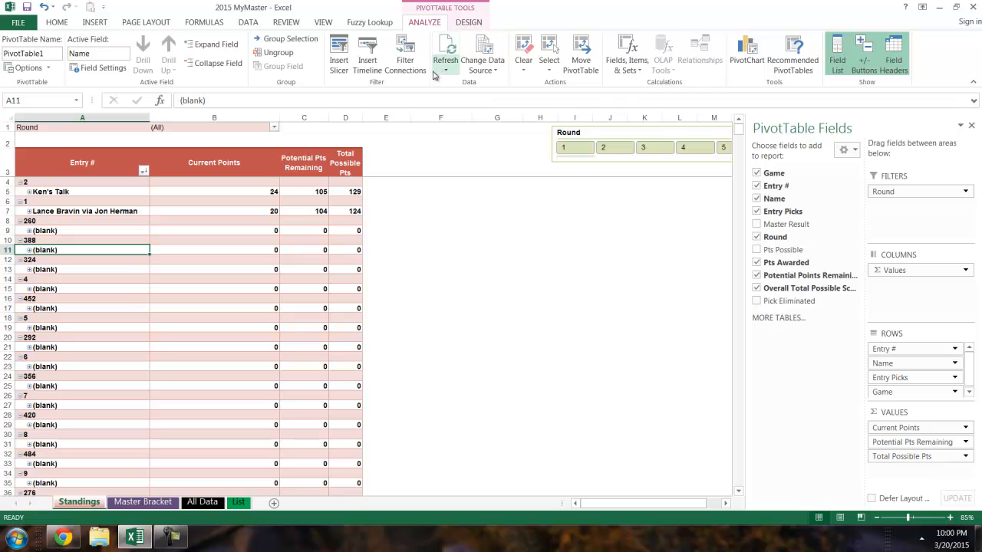
left_click(339, 56)
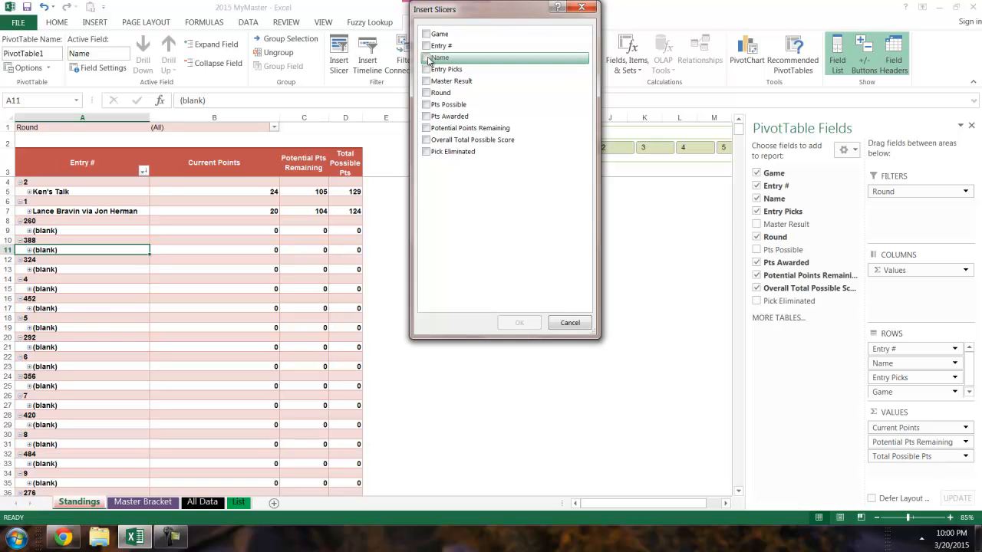
left_click(428, 58)
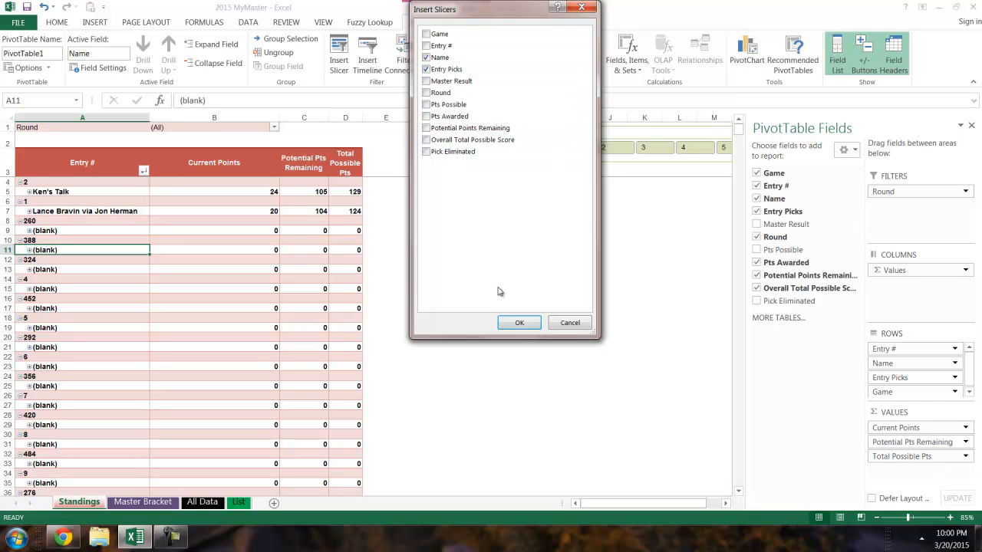
left_click(519, 323)
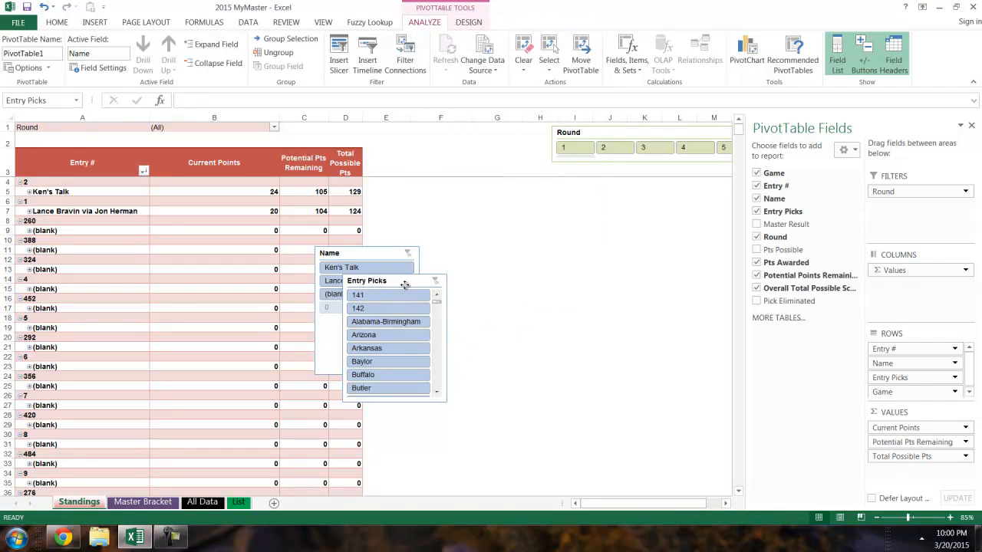
Step: Place the Name and Entry Picks slicers side by side, next to the pivot table and below the Round slicer
left_click_drag(405, 285, 589, 237)
left_click_drag(388, 247, 453, 195)
left_click_drag(563, 232, 490, 179)
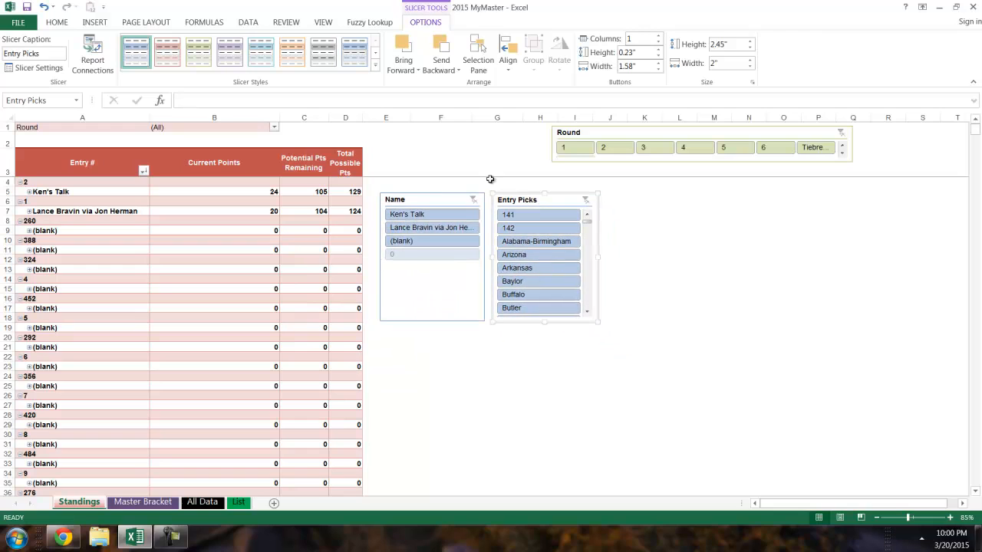
Step: Apply the light orange style to the Entry Picks slicer and the light purple style to the Name slicer
left_click(292, 52)
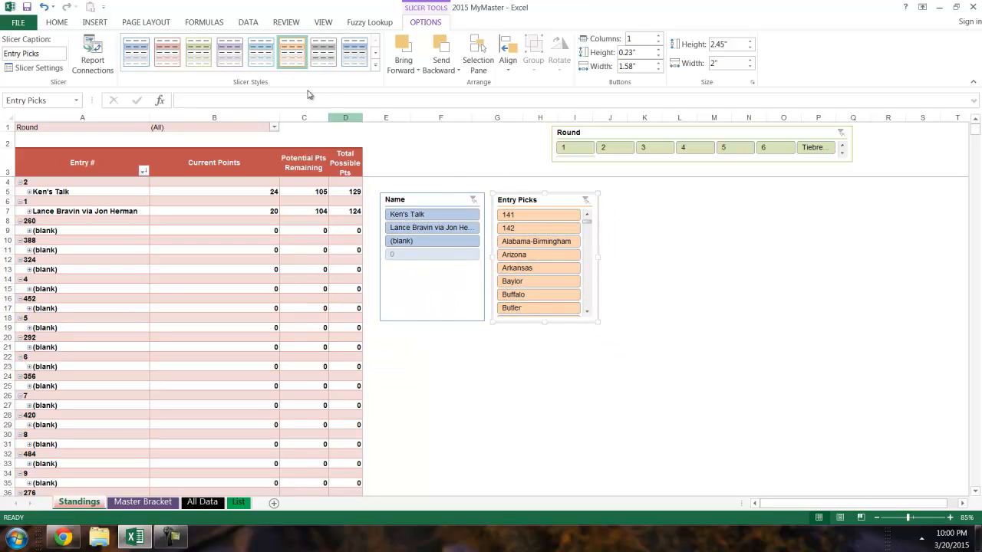
left_click(435, 193)
left_click(229, 52)
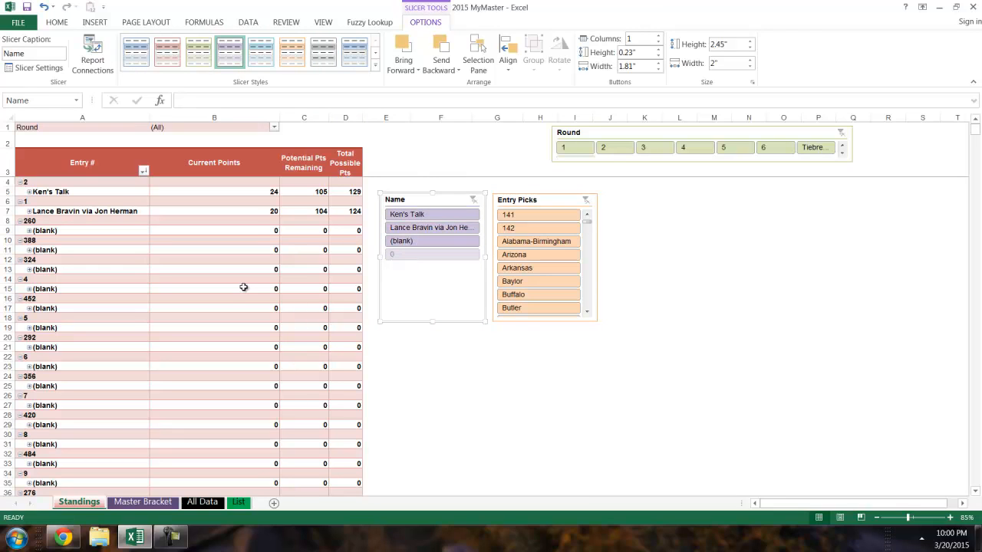
Step: Filter the standings with the Name slicer to the two named entries, excluding the blank ones
left_click(439, 376)
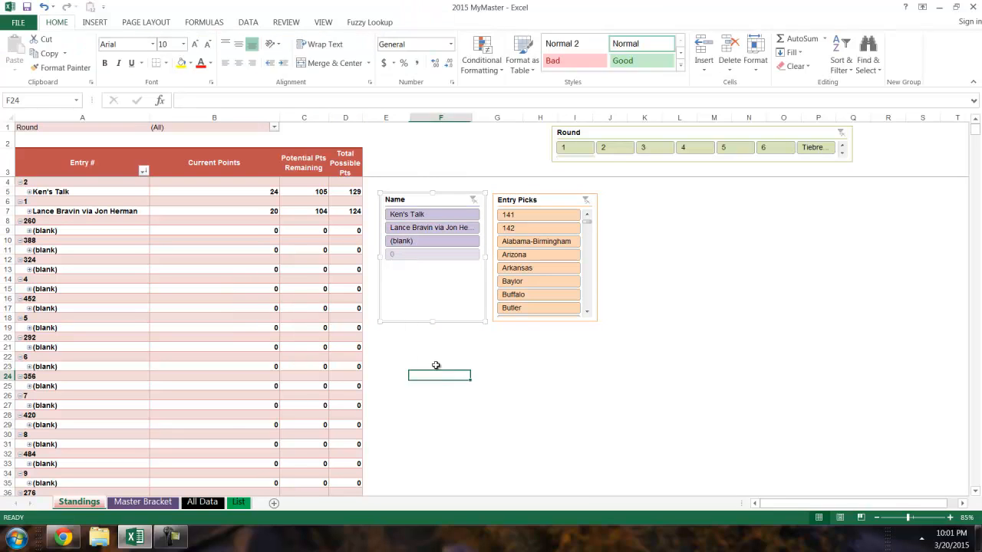
scroll(430, 353, "up", 1, "ctrl")
scroll(428, 350, "up", 1, "ctrl")
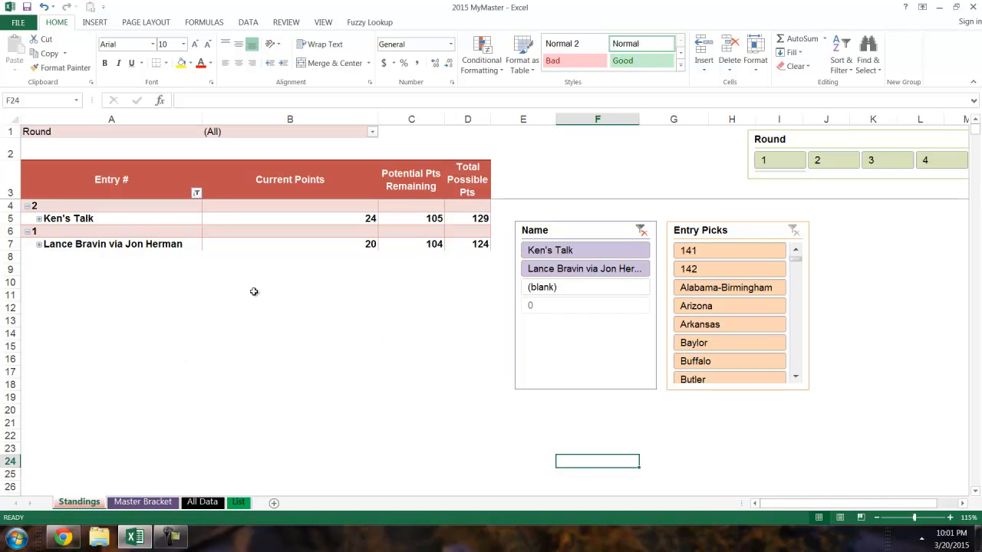
Step: Compare the entry numbers, current points, potential remaining points and total possible points of the two filtered entries
left_click(65, 205)
left_click(74, 232)
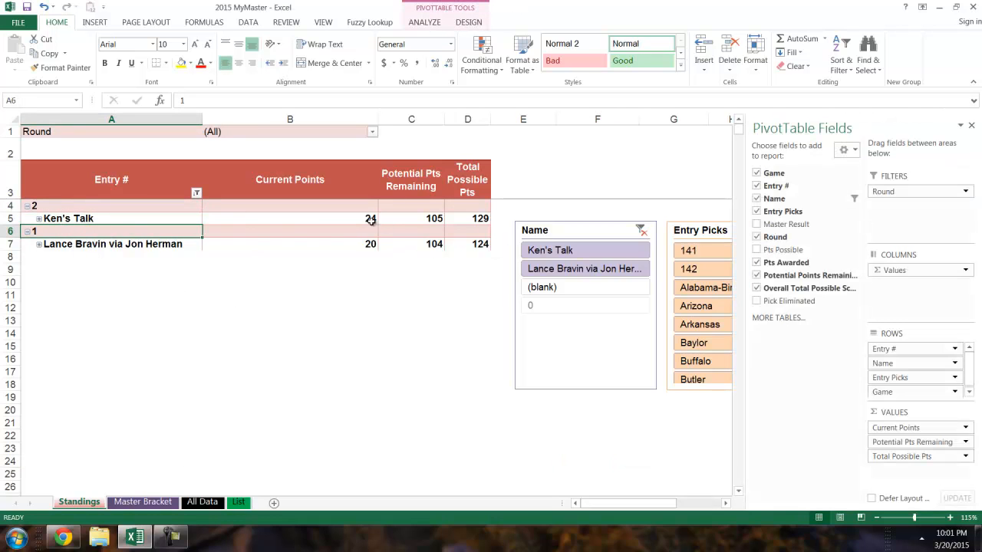
left_click(371, 221)
left_click(347, 251)
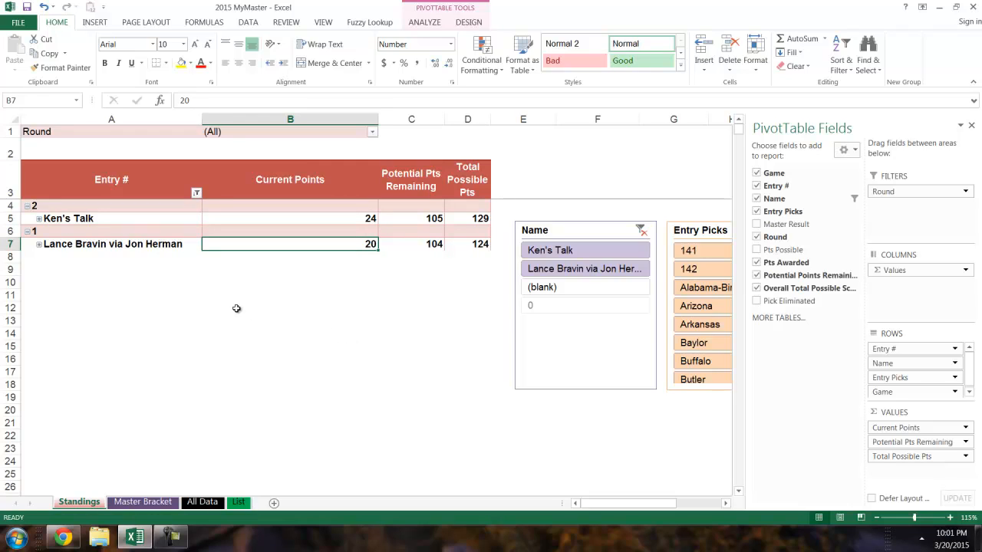
left_click(438, 221)
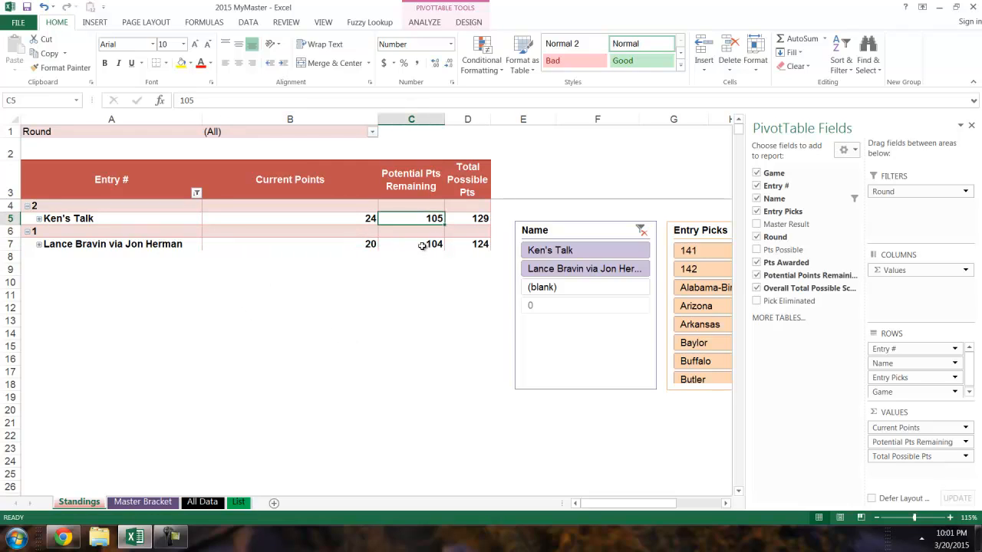
left_click(429, 245)
left_click(482, 221)
left_click(475, 244)
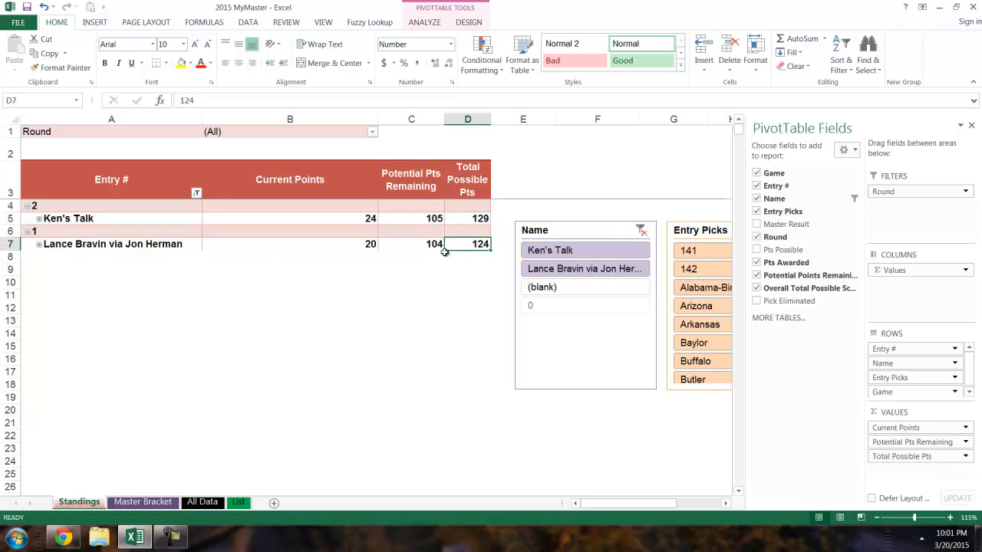
left_click(435, 218)
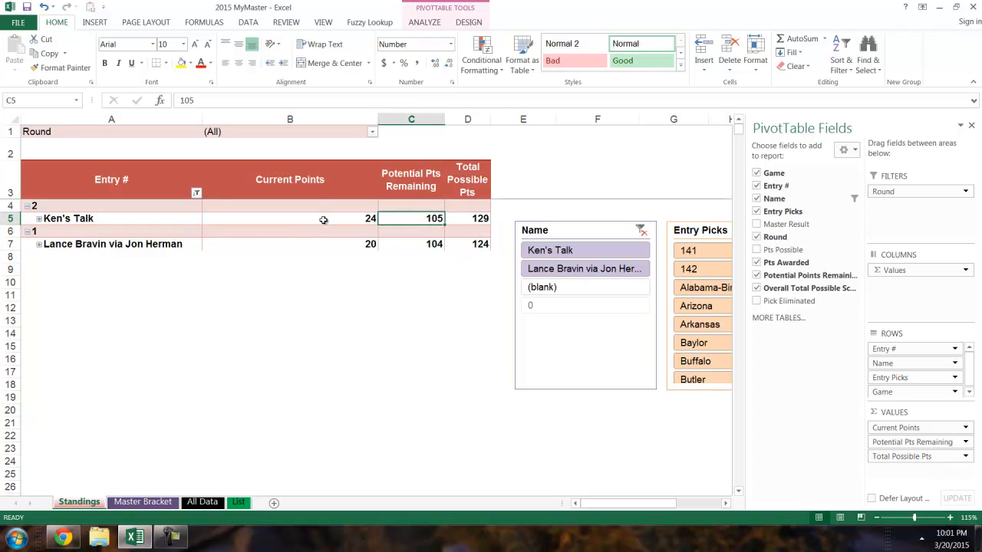
left_click(431, 245)
left_click(433, 219)
left_click(432, 244)
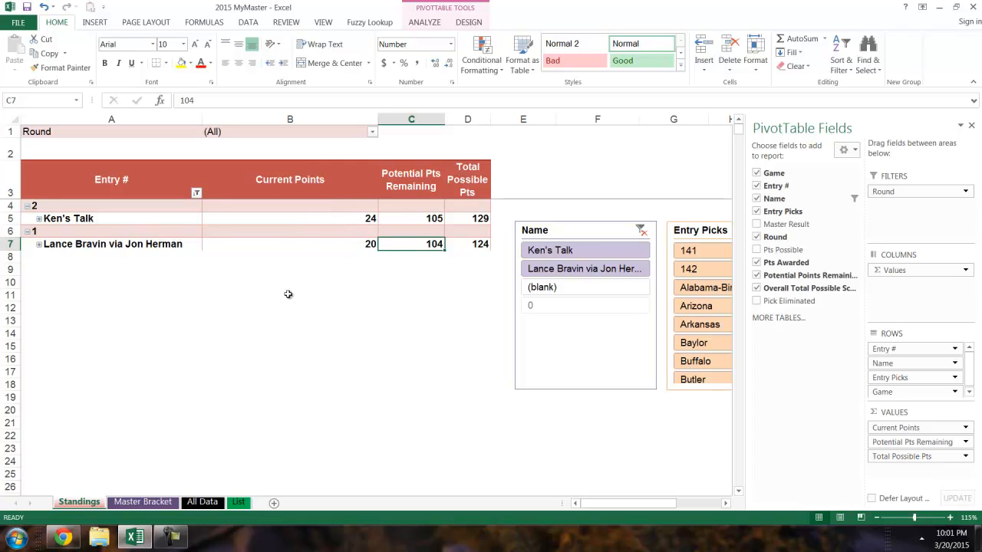
left_click(329, 254)
left_click(333, 246)
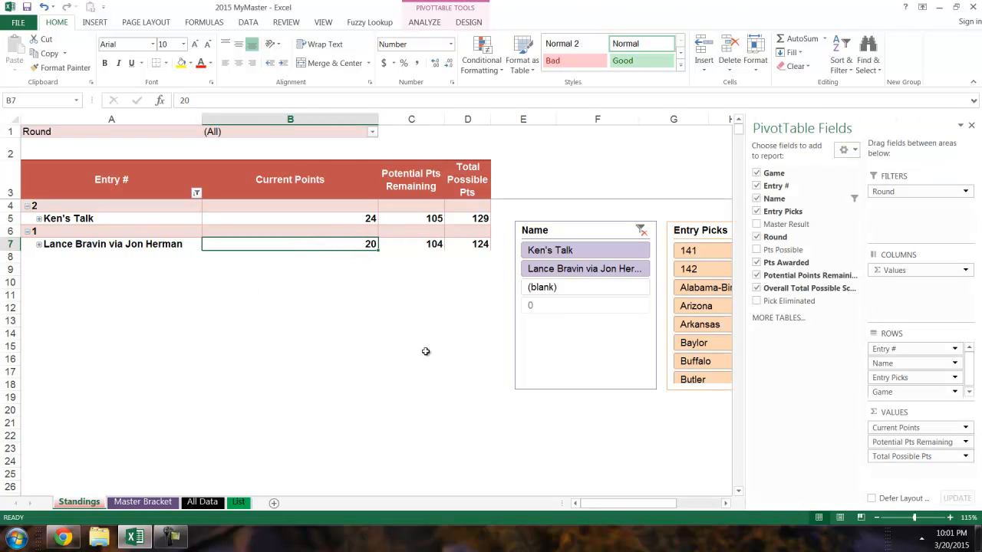
Step: Move the Round slicer beside the pivot table, filter the standings to round 1 and check both entries' remaining points
left_click(477, 372)
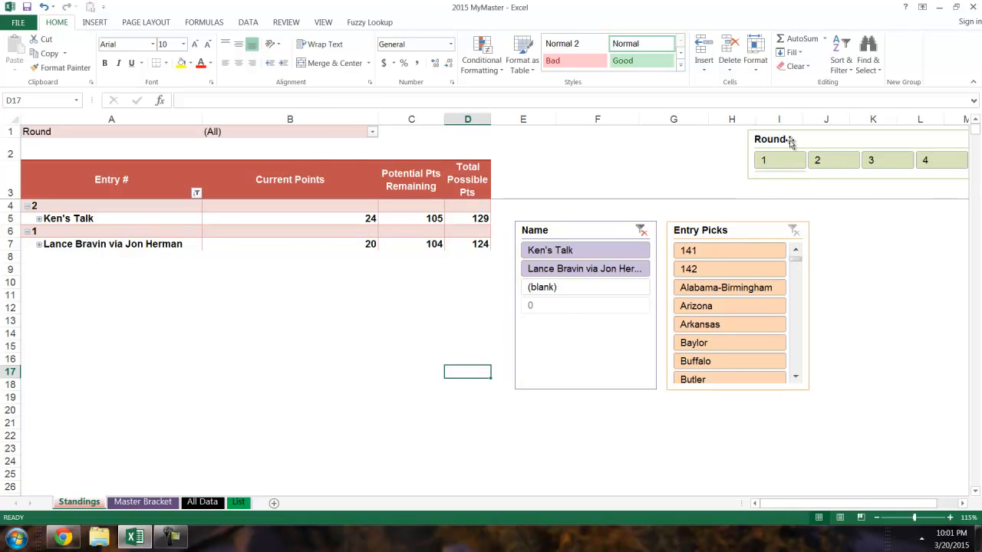
left_click_drag(789, 139, 551, 140)
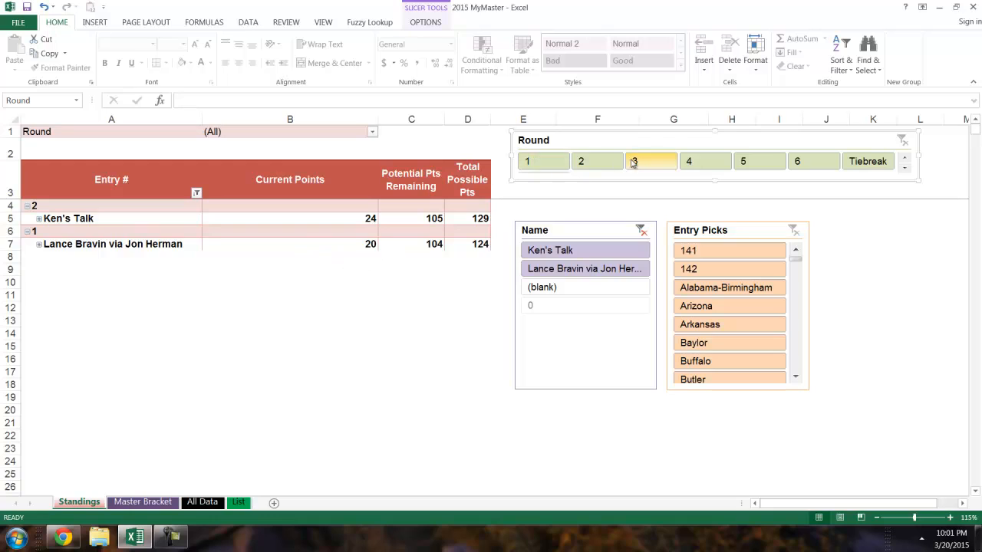
left_click(547, 166)
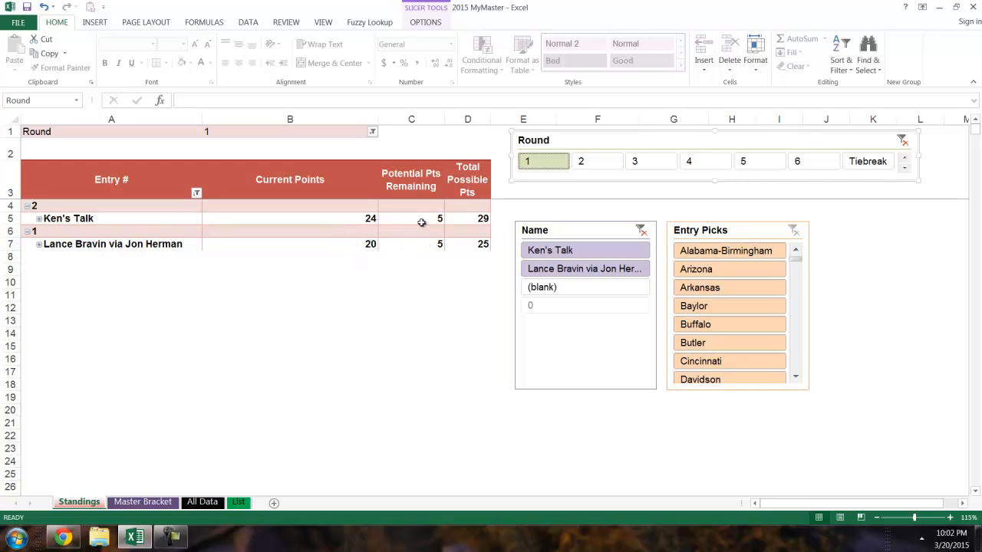
left_click(420, 219)
left_click(417, 244)
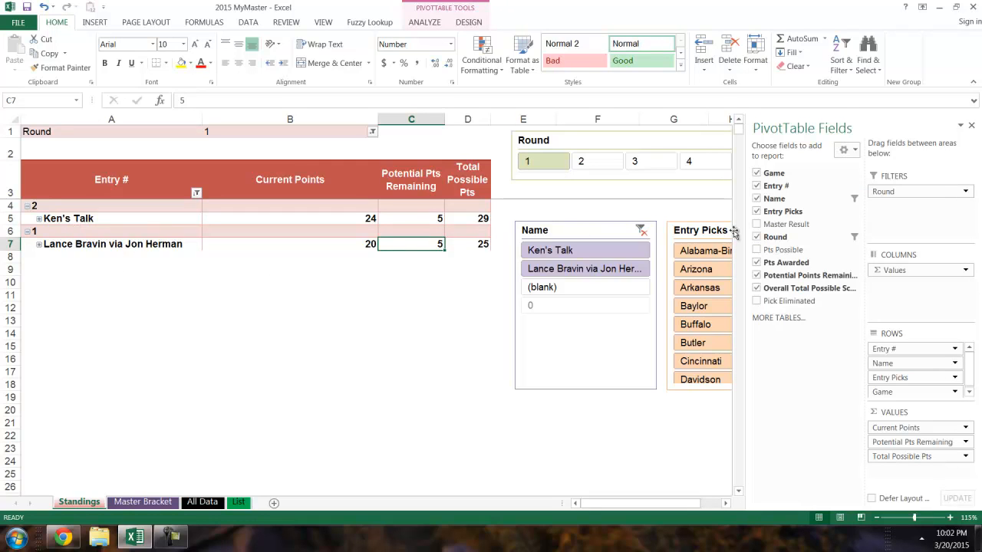
Step: Move the Entry Picks slicer partly over the Name slicer and expand the entry in row 5 to list its picks
left_click_drag(708, 230, 571, 287)
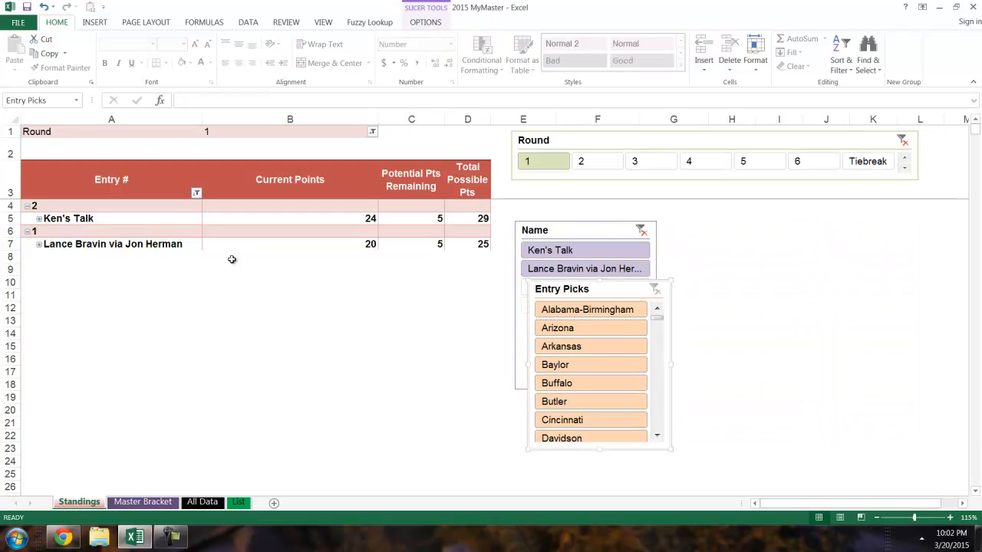
left_click(40, 220)
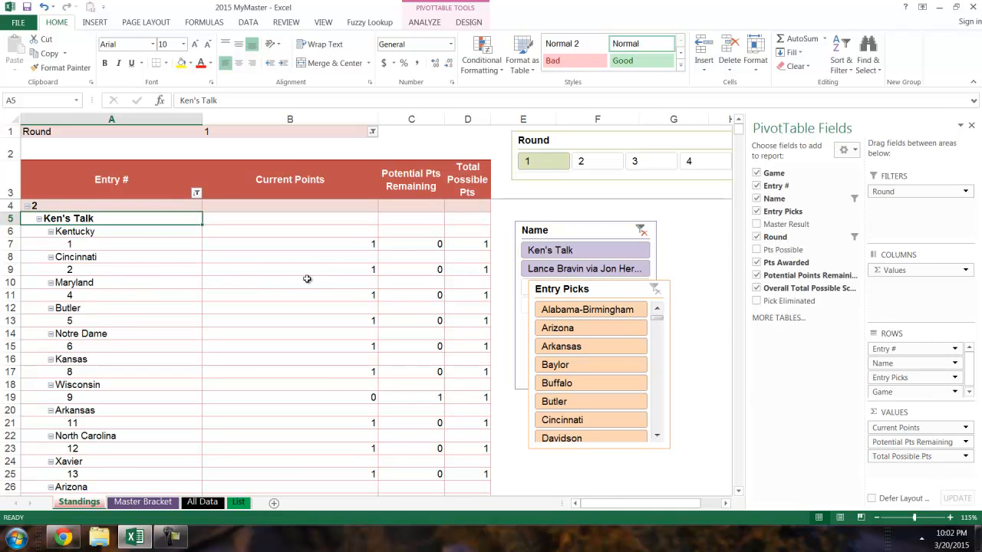
Step: Move the Round field from the filters to the rows between Name and Entry Picks, and remove Entry # from the rows
left_click(970, 393)
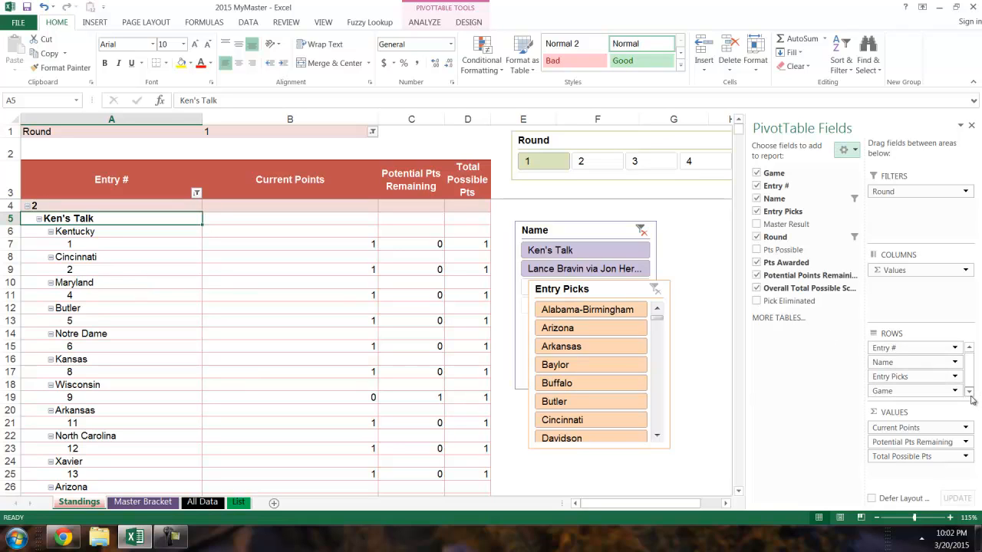
left_click_drag(903, 193, 930, 372)
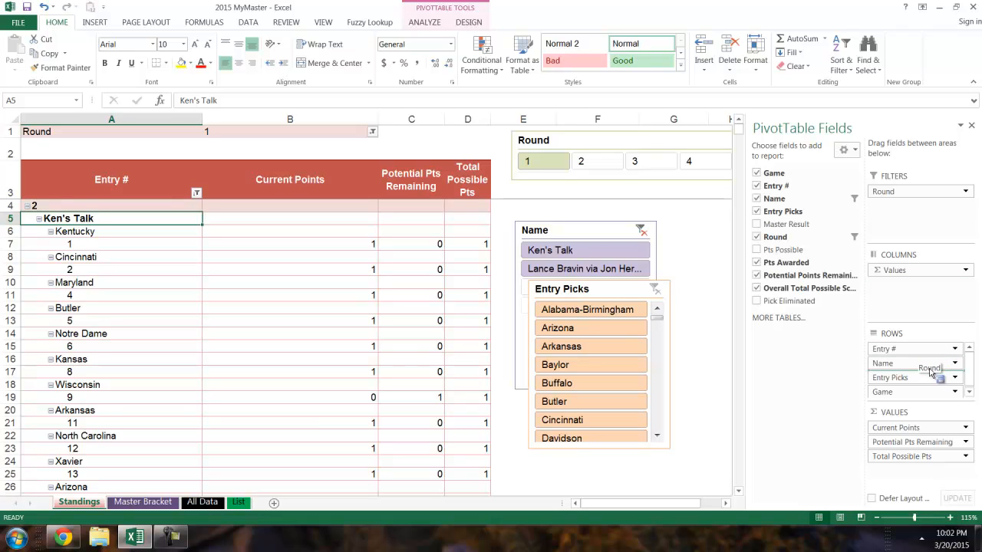
left_click_drag(931, 372, 929, 370)
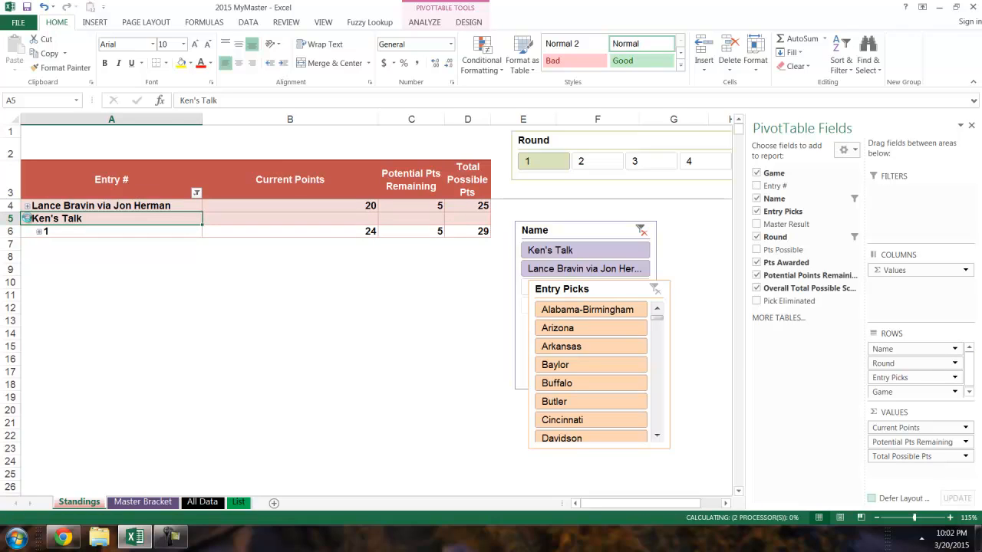
Step: Collapse the entry in row 5 and narrow column B to fit the Current Points header
left_click(26, 218)
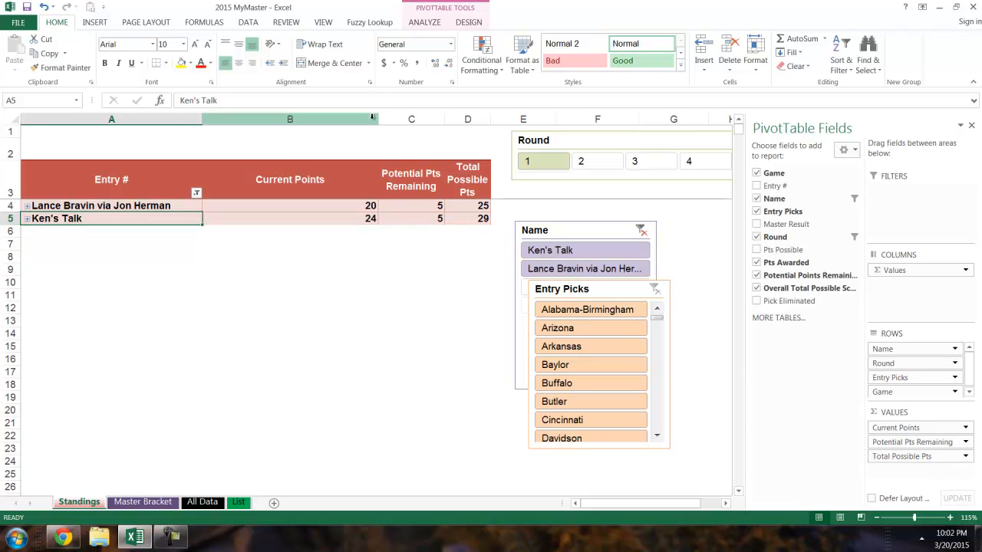
left_click_drag(385, 118, 283, 119)
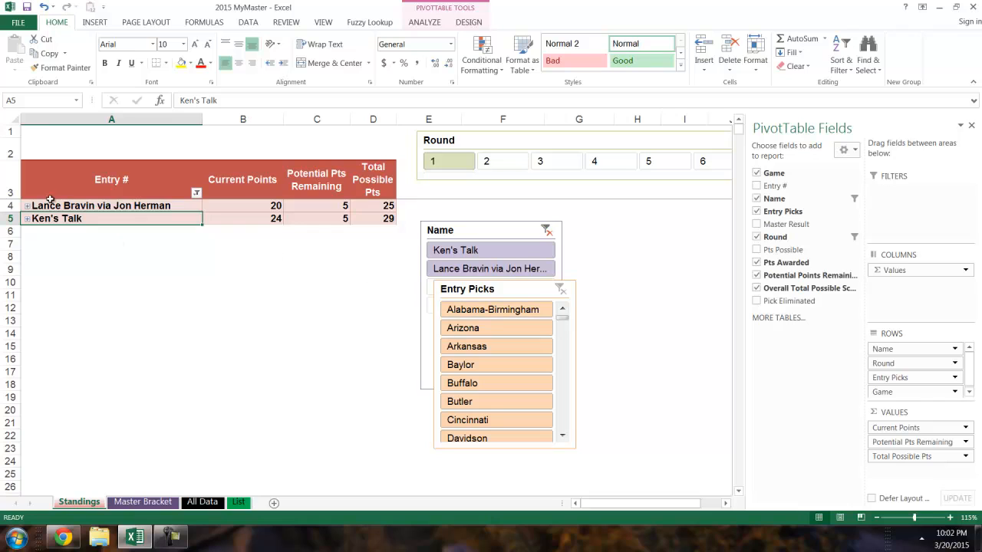
Step: Expand both named entries and the first entry's round 1 to show its individual picks
left_click(27, 205)
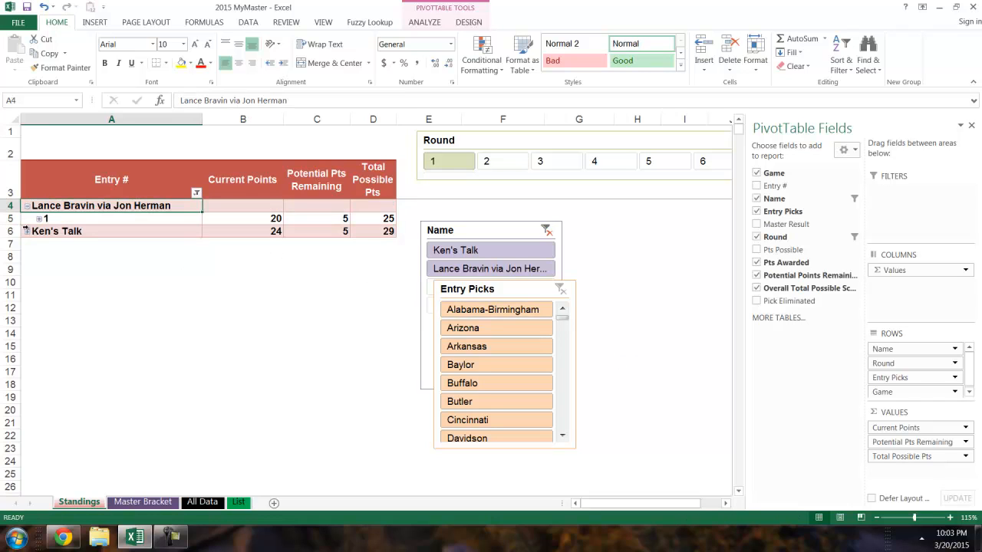
left_click(27, 231)
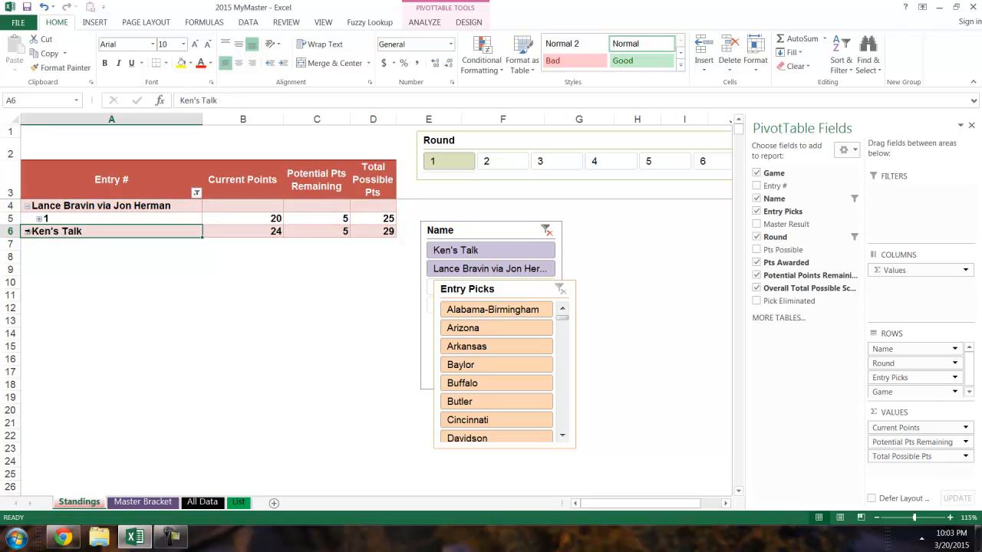
left_click(39, 219)
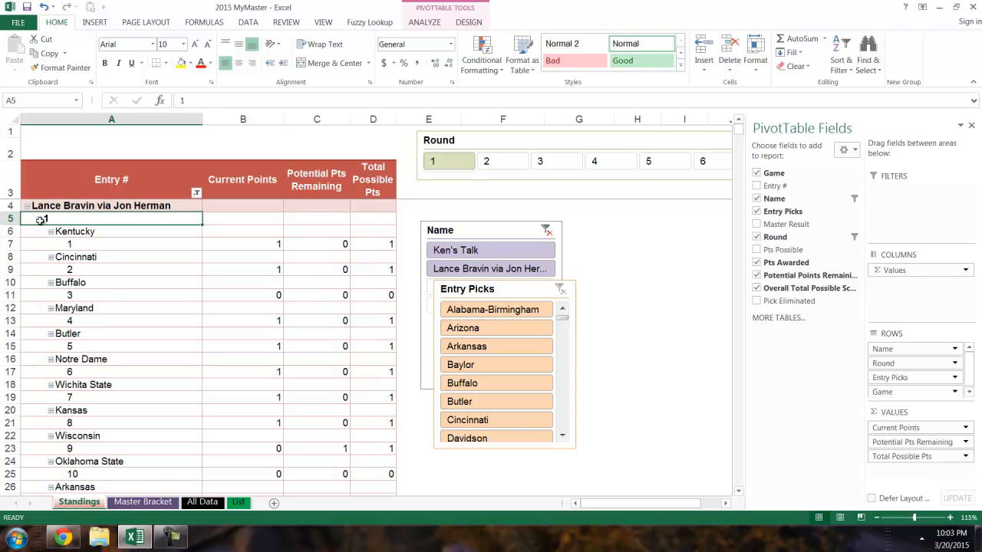
Step: Collapse the entire Entry Picks field to hide the game numbers and look through the round 1 picks
right_click(61, 232)
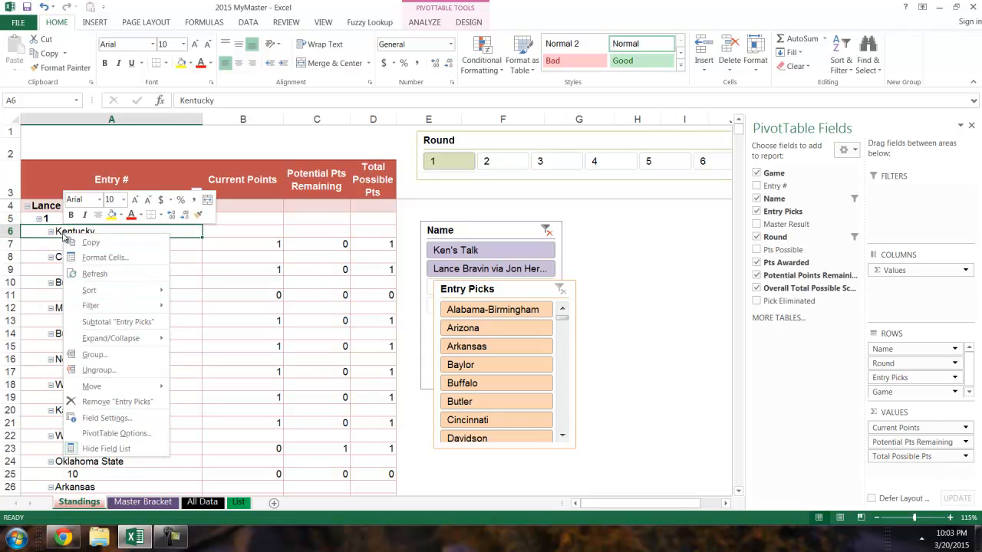
mouse_move(136, 339)
left_click(209, 385)
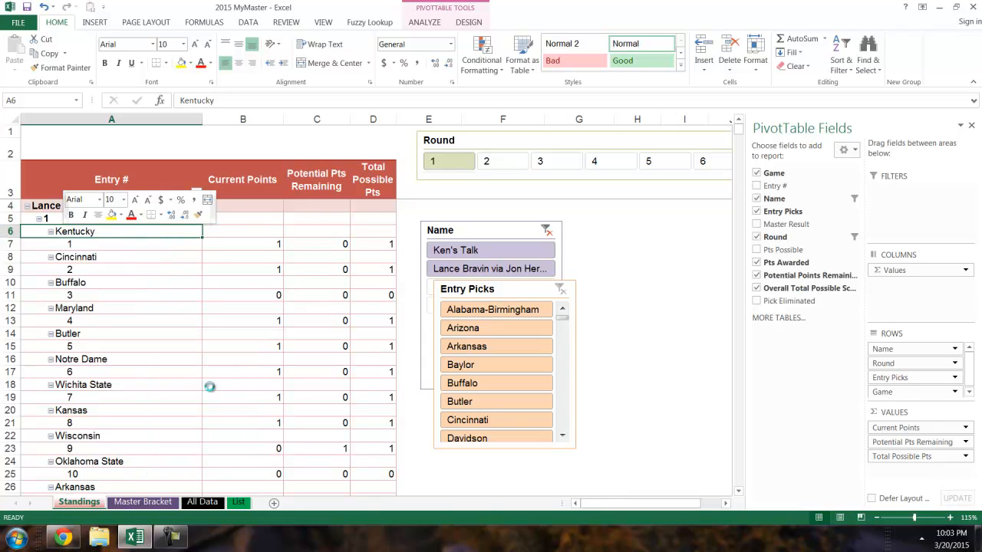
scroll(131, 266, "down", 12)
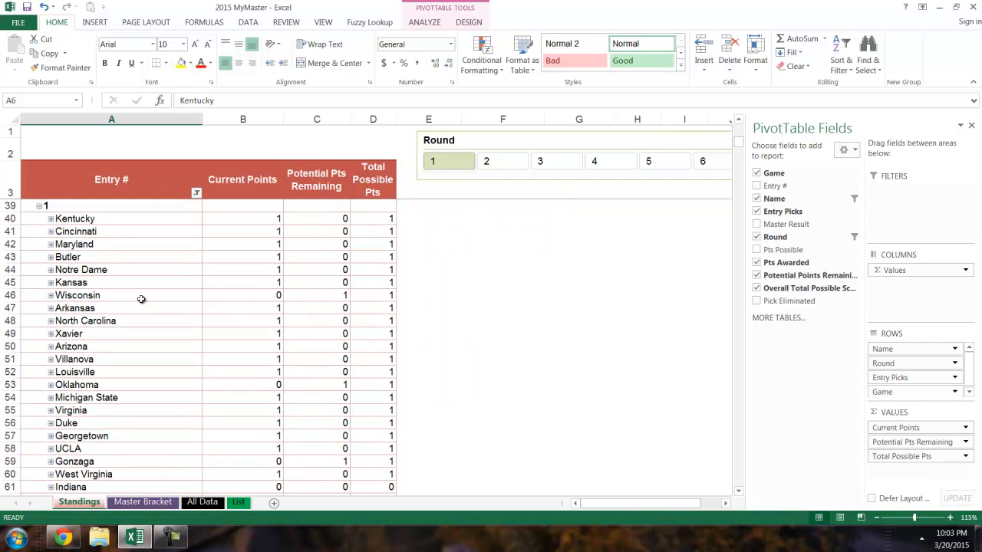
Step: Examine both entries' round 1 picks for potential points remaining, selecting the Wisconsin row and the Providence and Oklahoma rows as examples
scroll(146, 299, "up", 12)
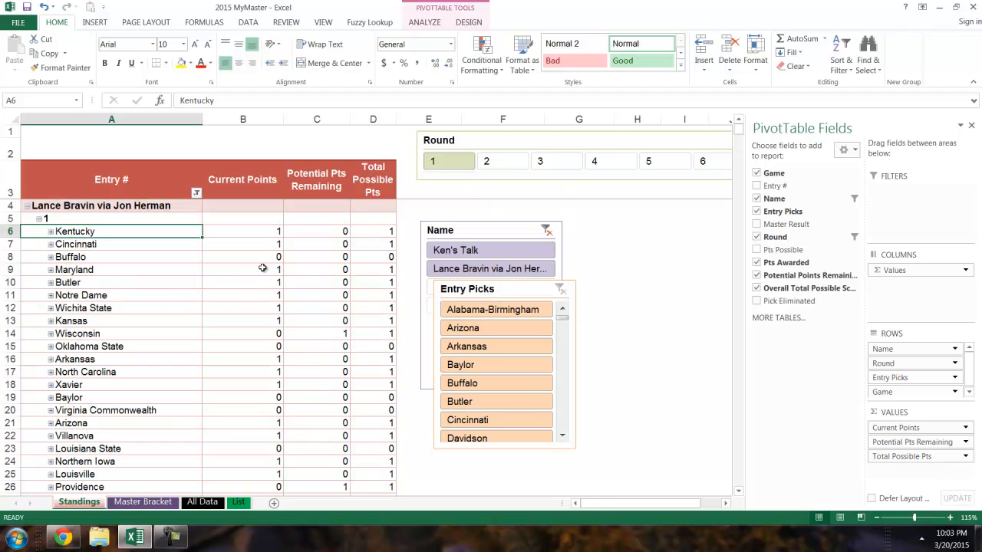
left_click(7, 334)
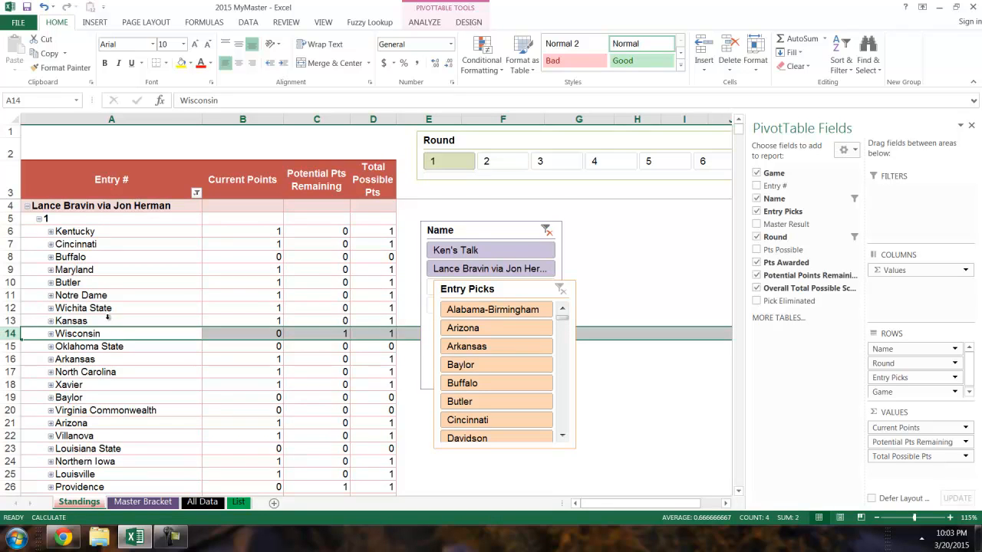
scroll(108, 316, "down", 3)
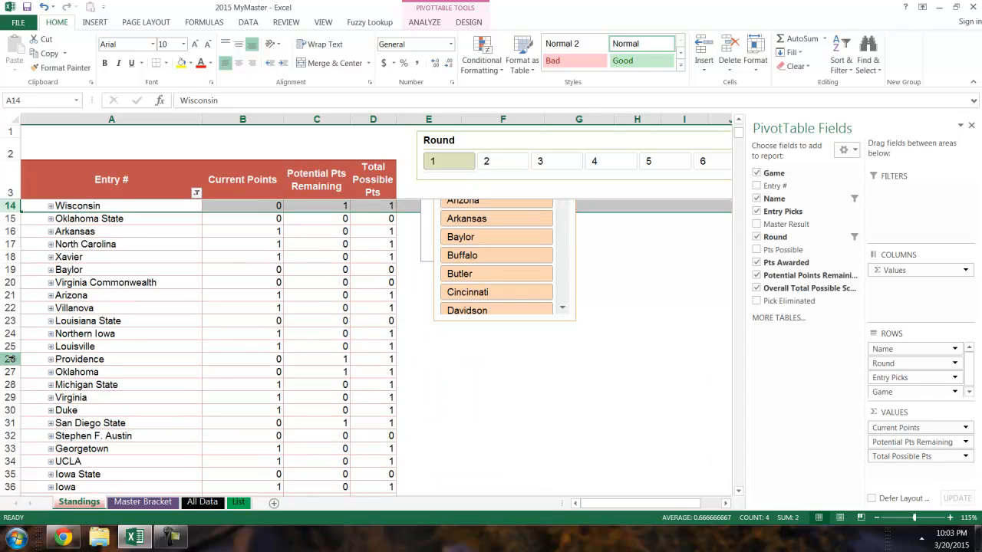
left_click_drag(11, 359, 22, 369)
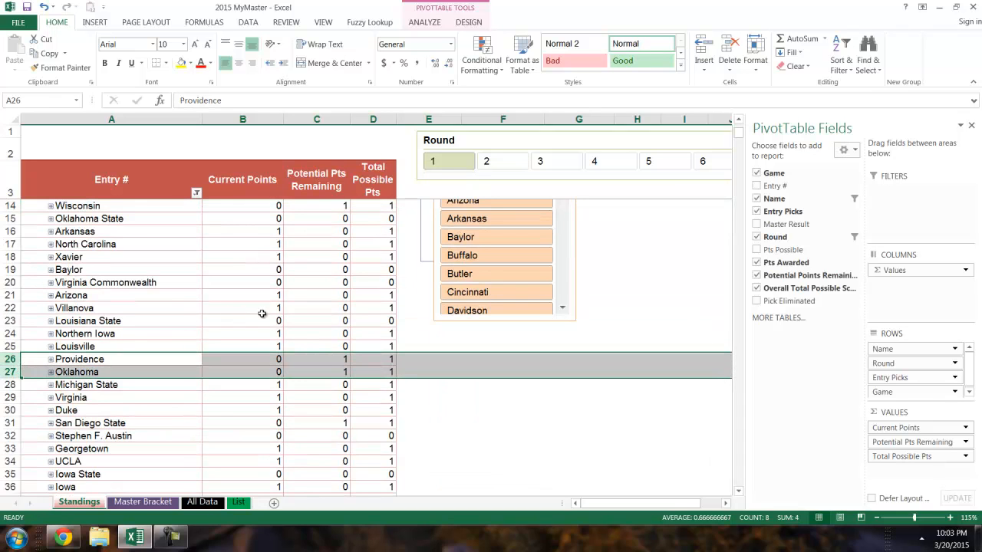
scroll(233, 372, "down", 5)
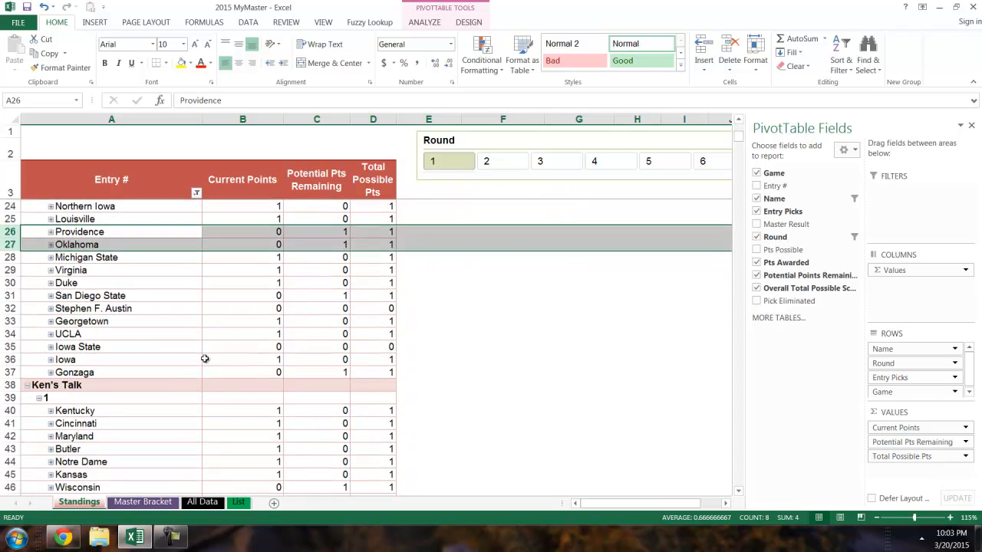
scroll(203, 359, "down", 3)
scroll(201, 358, "down", 2)
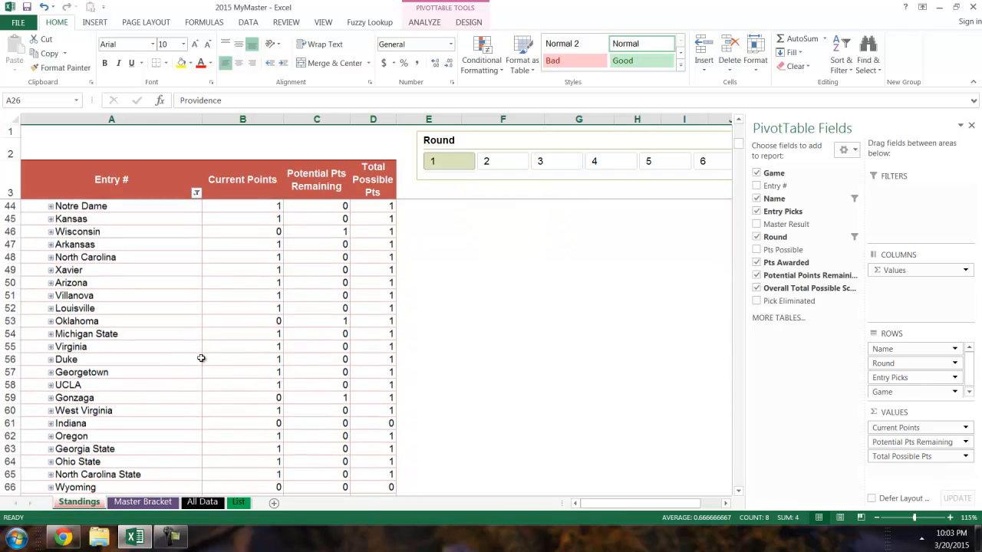
scroll(209, 349, "up", 13)
left_click(219, 334)
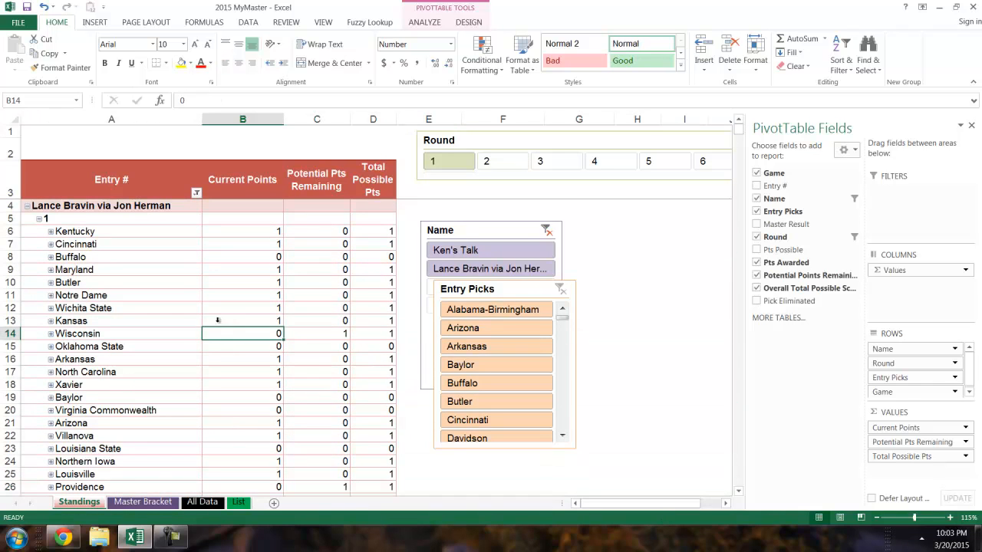
Step: Move the Entry Picks slicer beside the Name slicer and enlarge it to about 3.94 by 3.77 inches
left_click(627, 241)
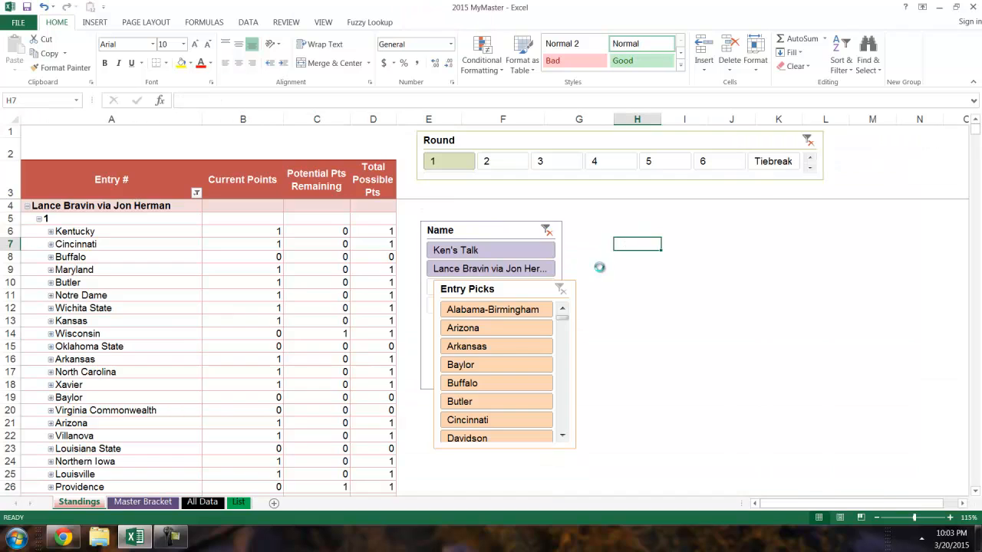
scroll(596, 267, "down", 1, "ctrl")
left_click_drag(445, 271, 551, 228)
left_click_drag(624, 362, 743, 445)
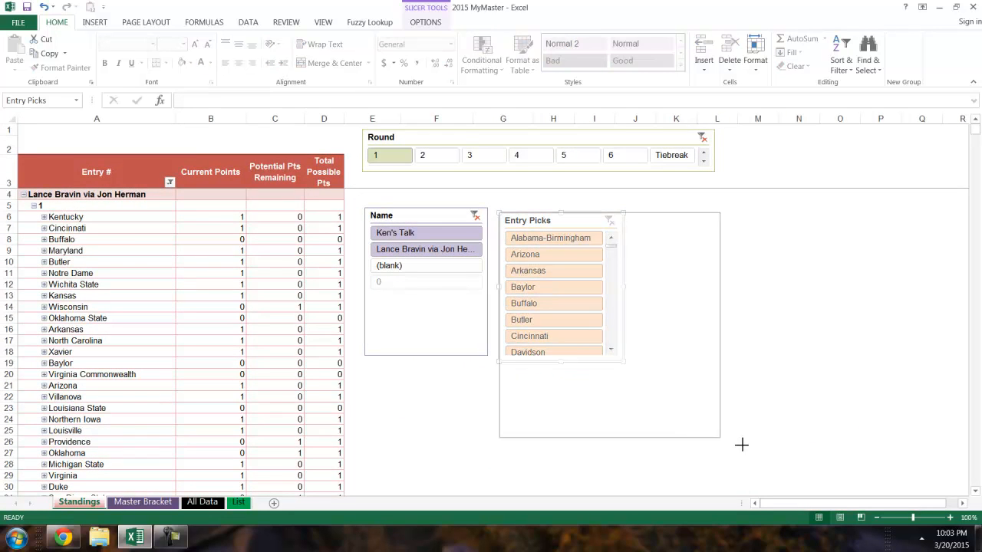
Step: Check the undecided Providence–Dayton game on the Master Bracket sheet, and filter the standings' Entry Picks to Dayton
left_click(169, 502)
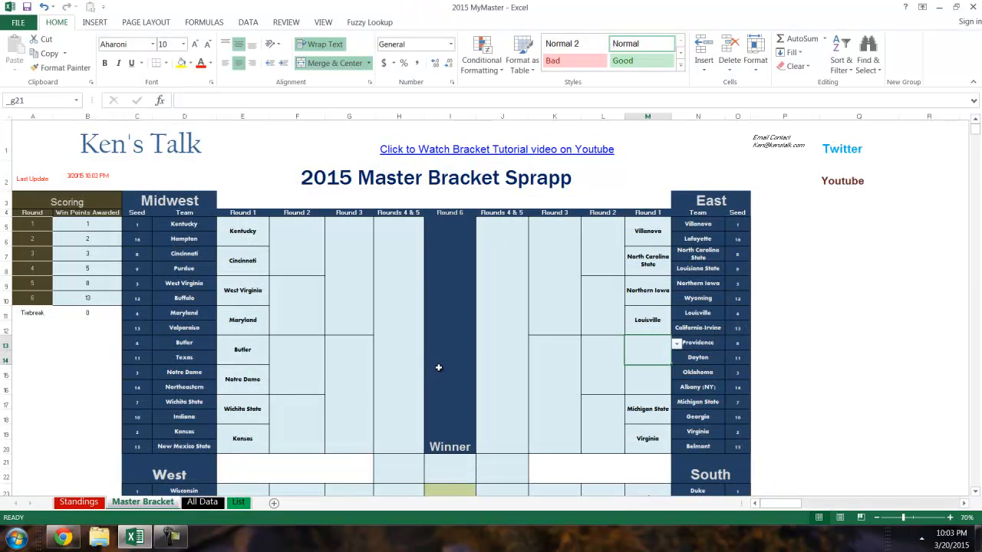
scroll(676, 372, "up", 2, "ctrl")
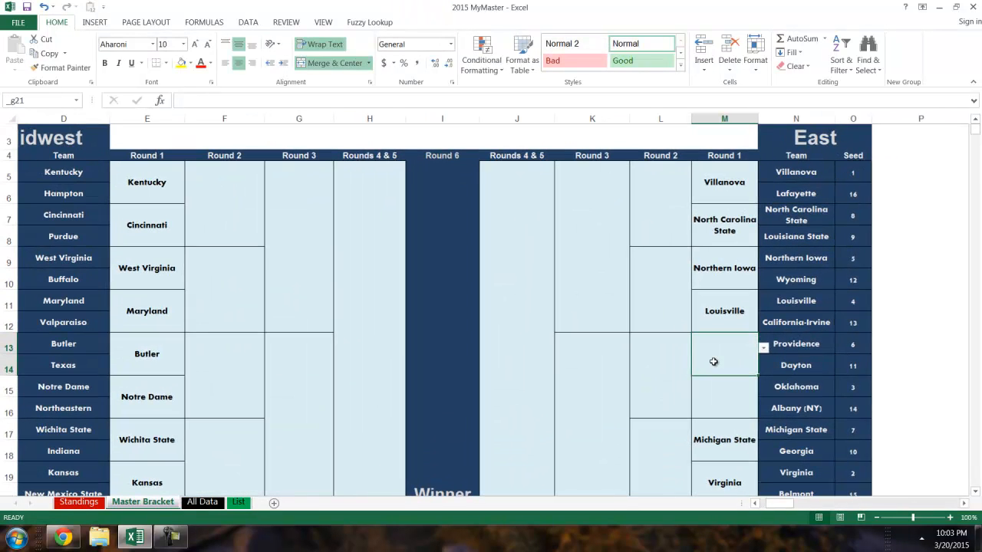
left_click(86, 503)
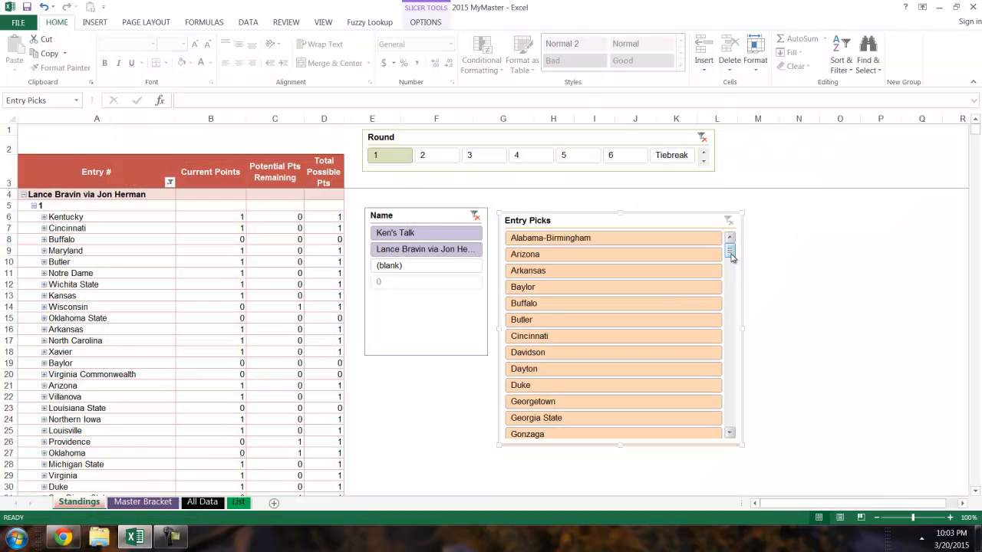
left_click(582, 373)
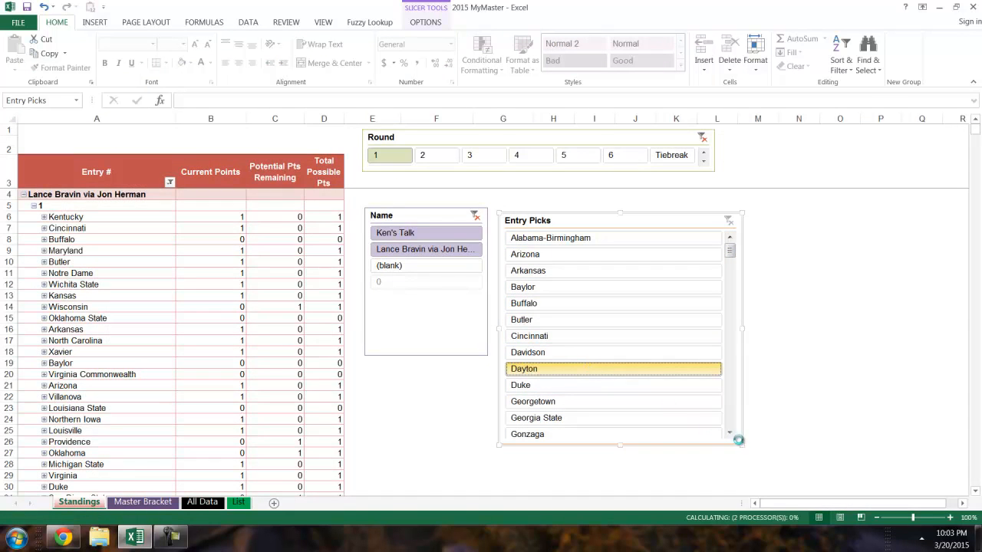
scroll(724, 409, "down", 1)
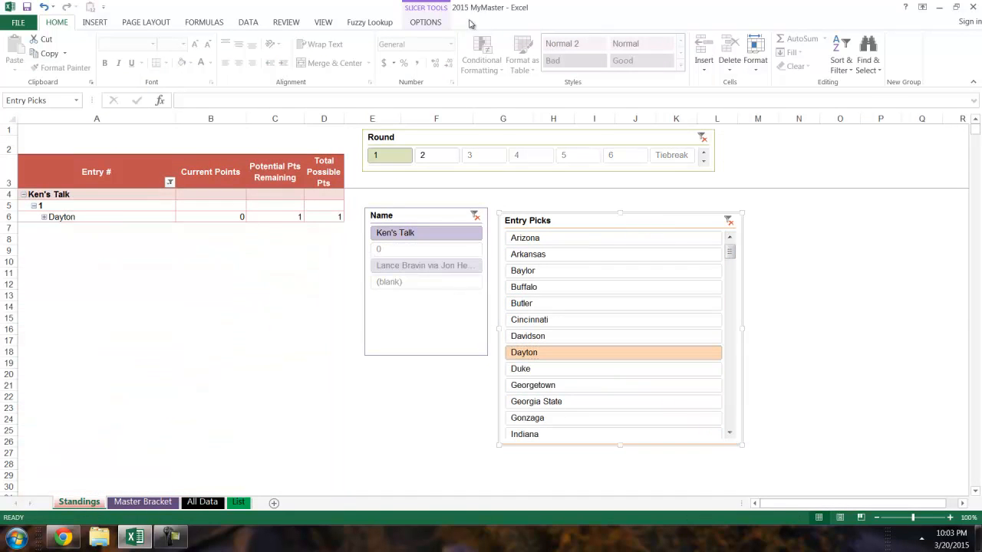
Step: Arrange the Entry Picks slicer in 3 columns and widen it to about 5.25 inches
left_click(425, 21)
left_click(658, 35)
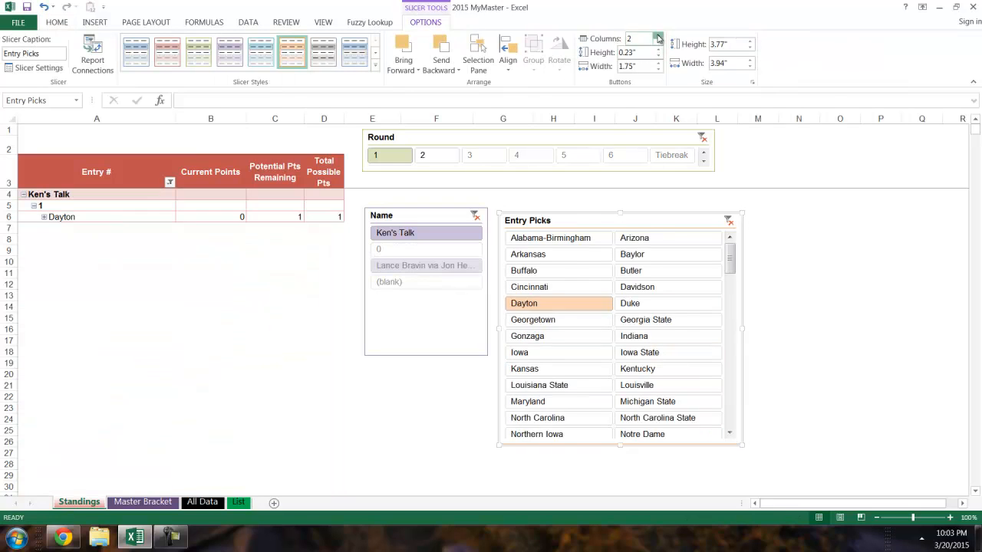
left_click(657, 36)
left_click_drag(743, 444, 821, 445)
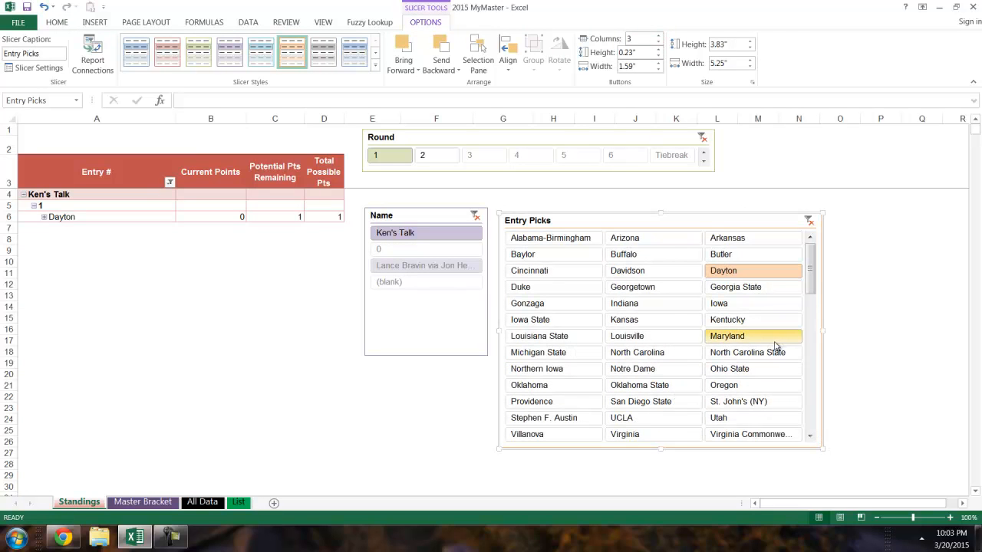
Step: Add Providence to the Dayton filter in Entry Picks and compare which entry picked each team
left_click(562, 403)
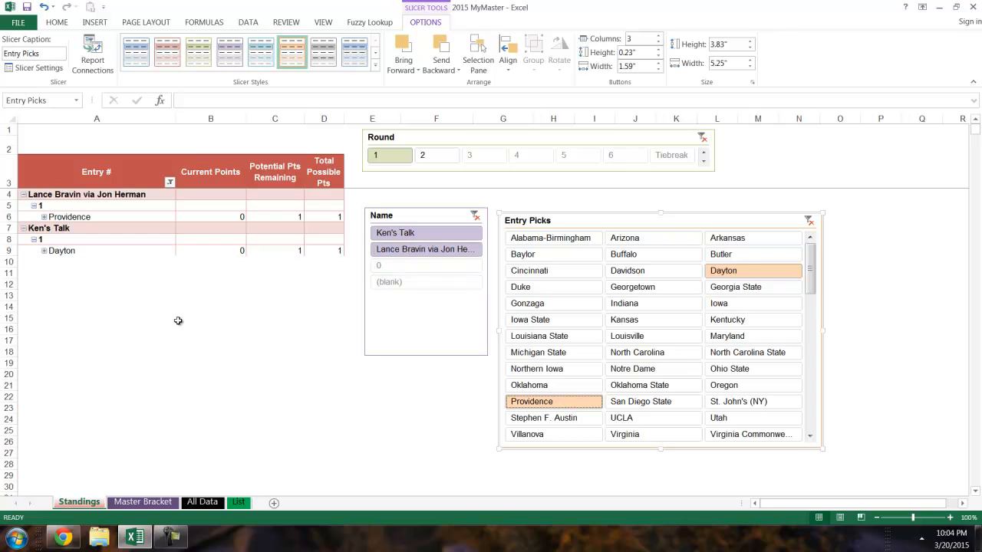
left_click(88, 218)
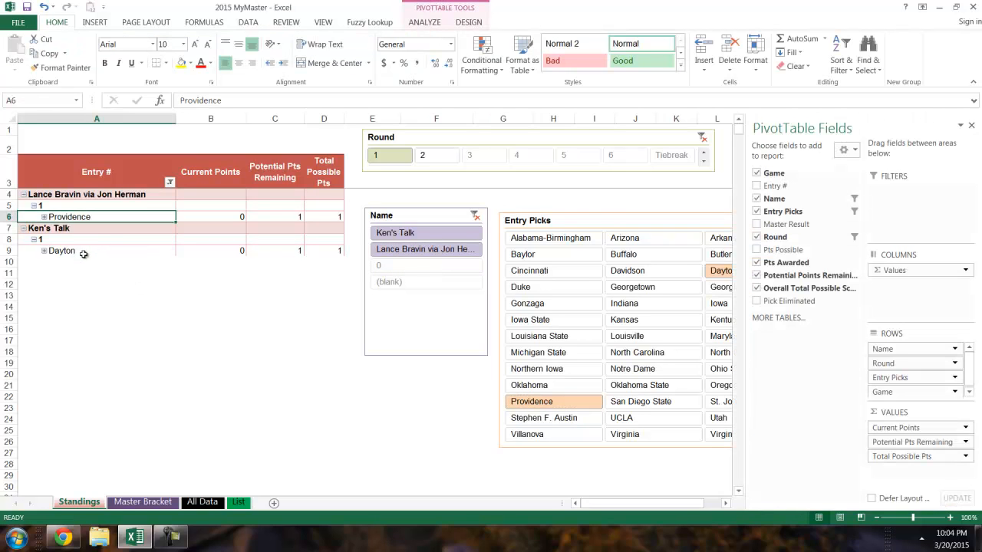
left_click(86, 251)
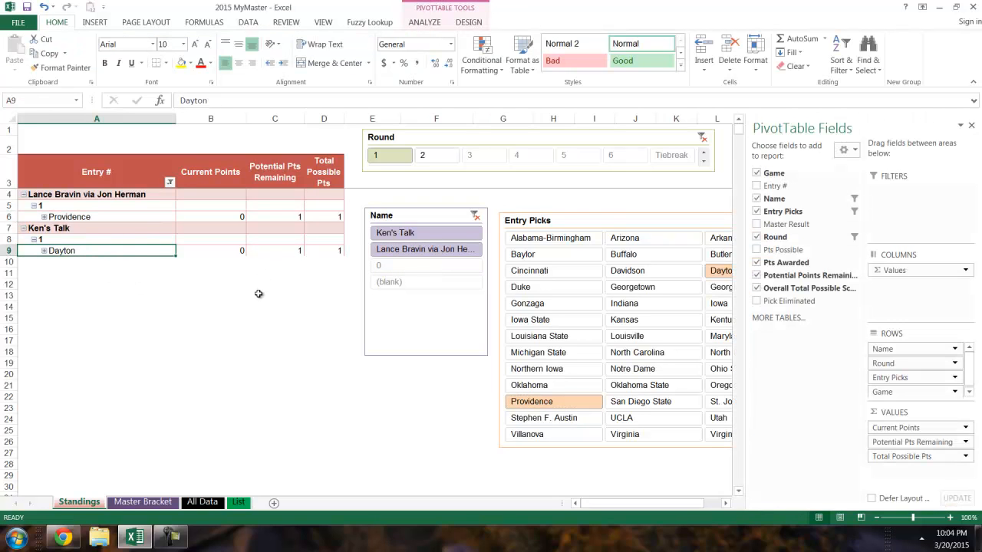
left_click(456, 410)
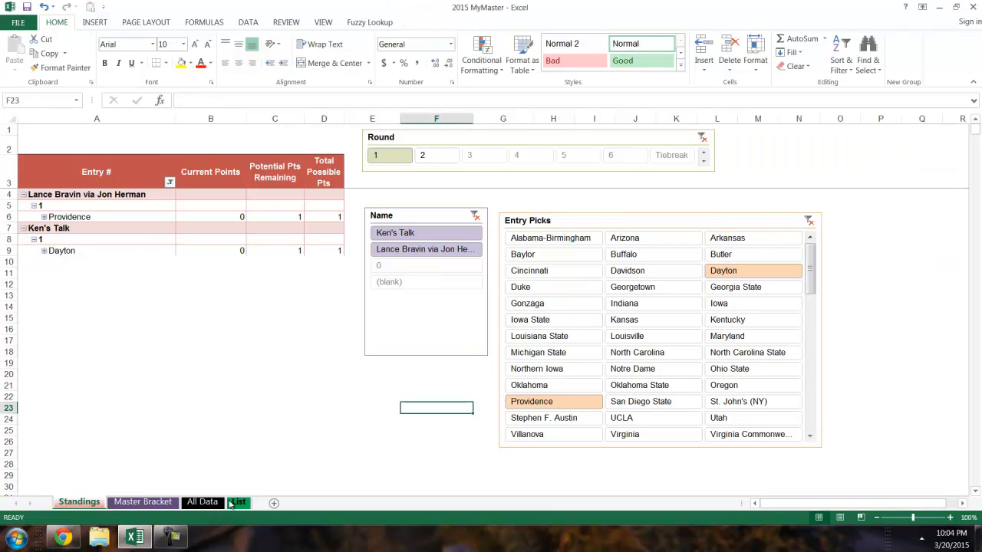
Step: Check the undecided Oklahoma–Albany (NY) game in the Master Bracket, and filter the standings' Entry Picks to Oklahoma only
left_click(165, 504)
left_click(719, 400)
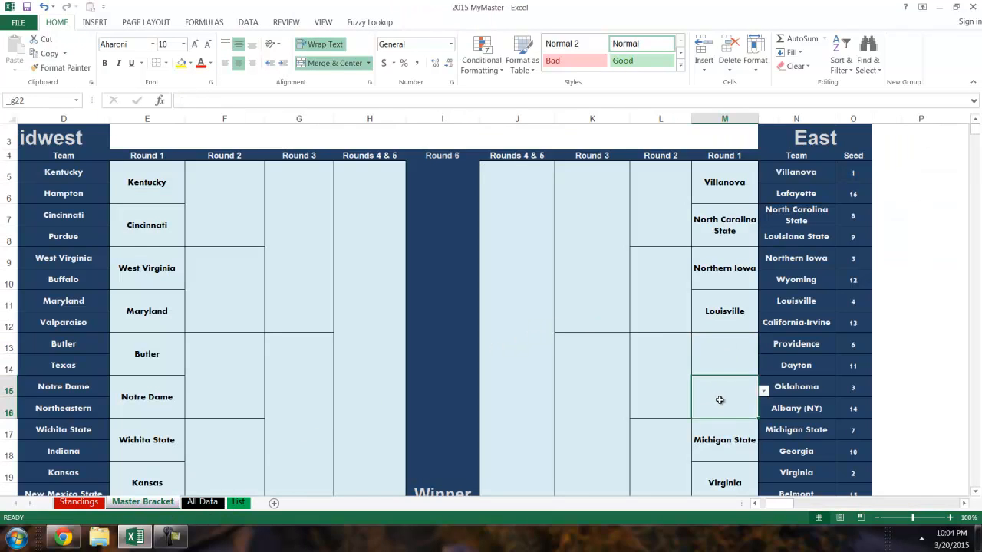
left_click(202, 502)
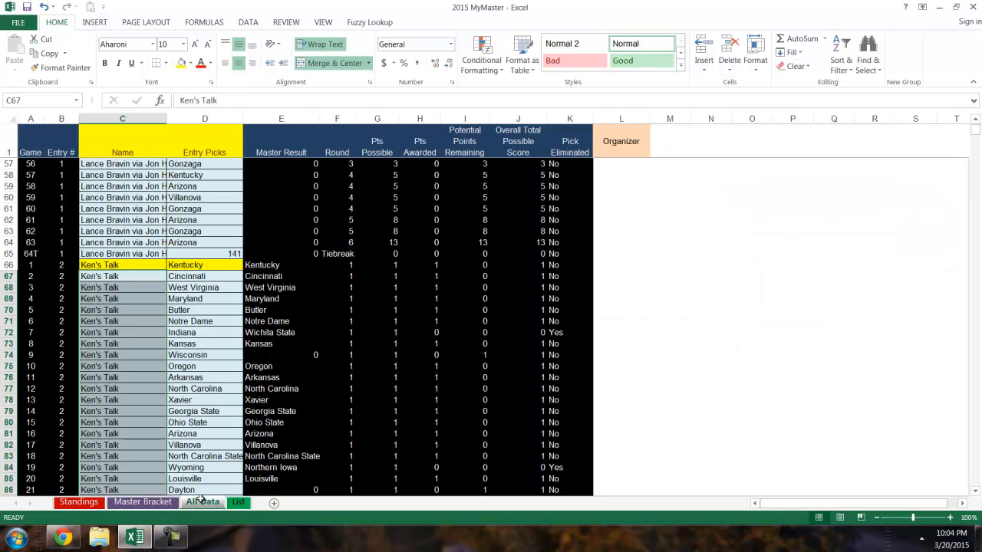
left_click(68, 503)
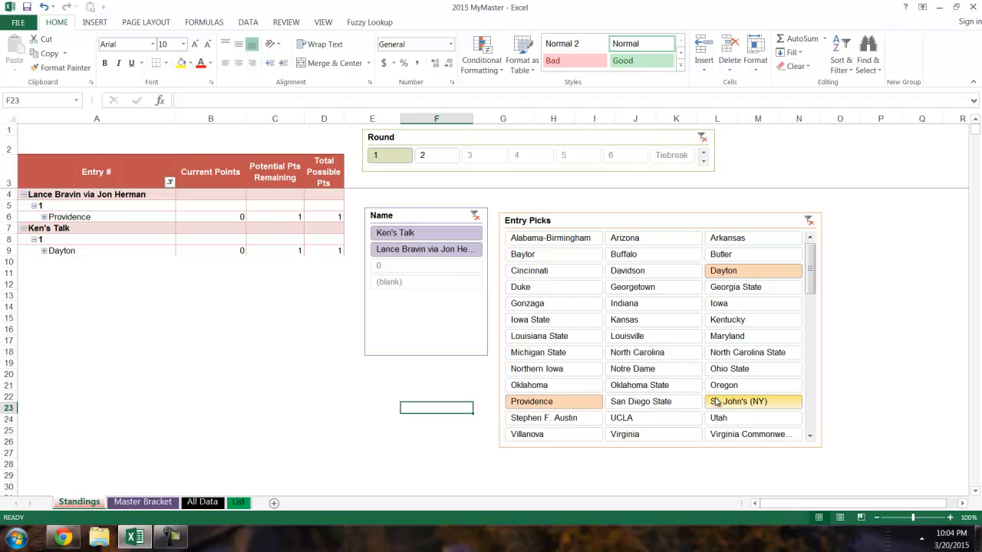
left_click(811, 437)
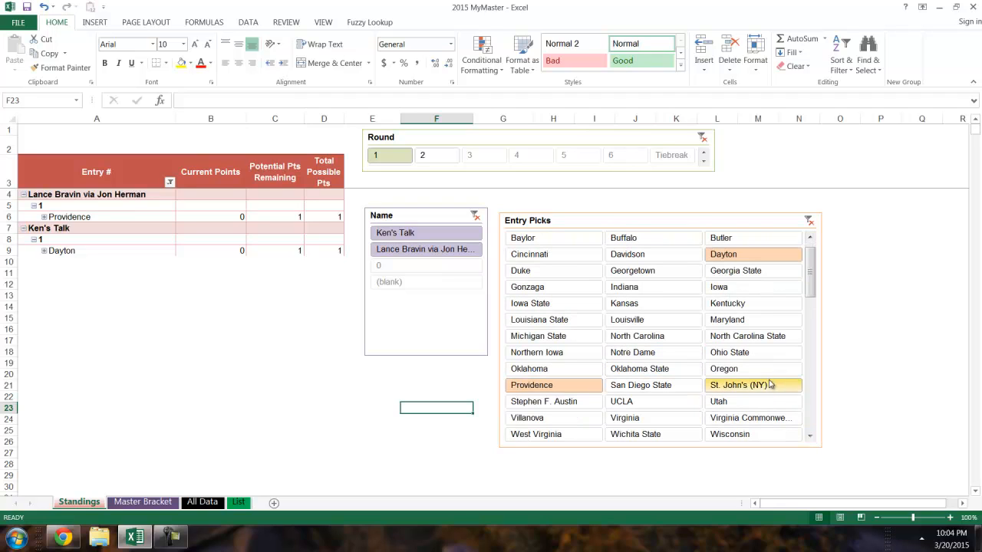
left_click(570, 369)
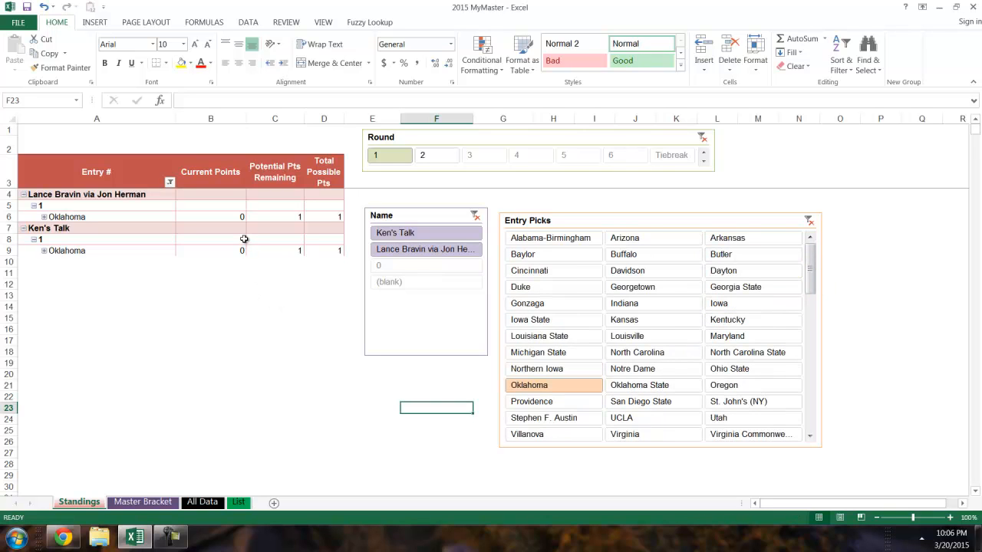
left_click(208, 227)
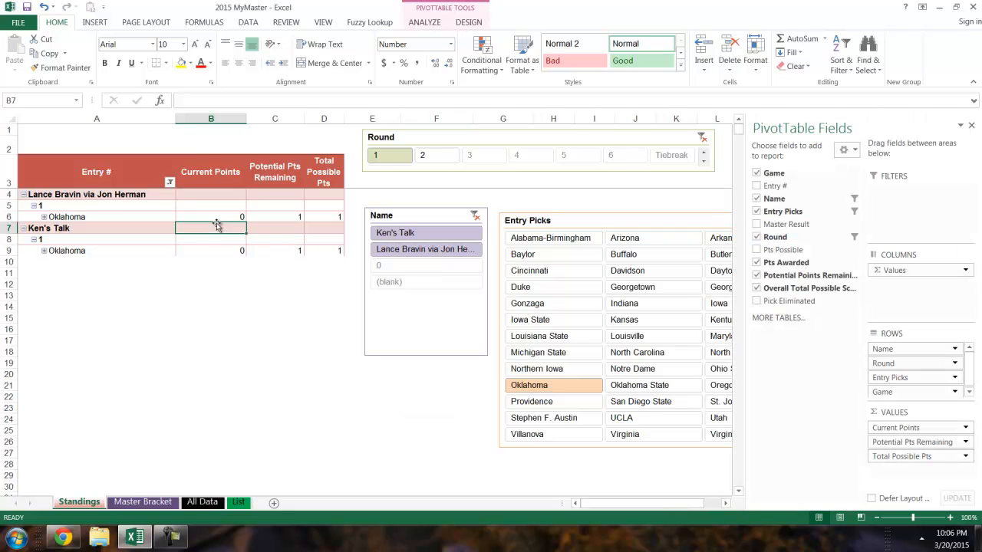
left_click(128, 220)
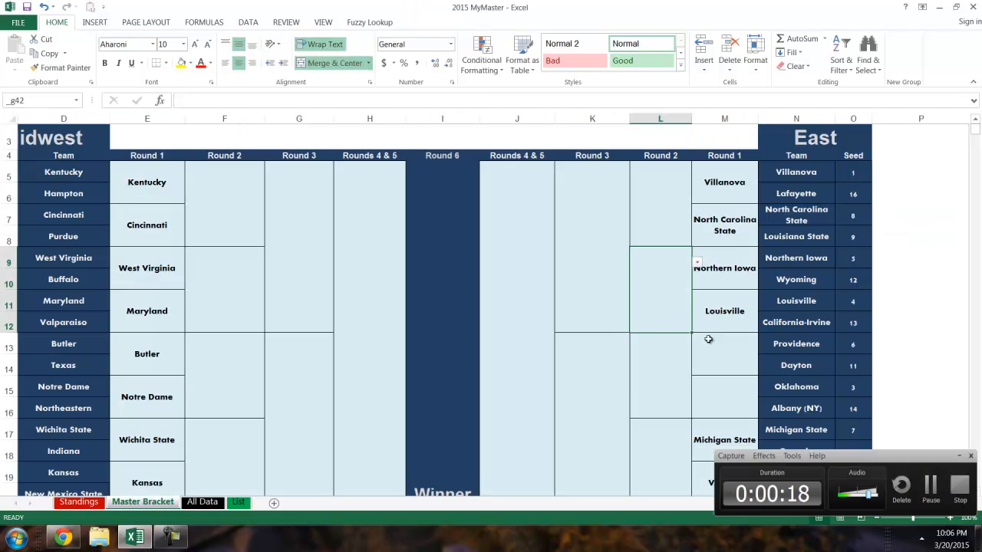
Step: Look through the West and South regions of the Master Bracket for undecided round 1 games, and return to the Standings sheet
scroll(712, 355, "down", 7)
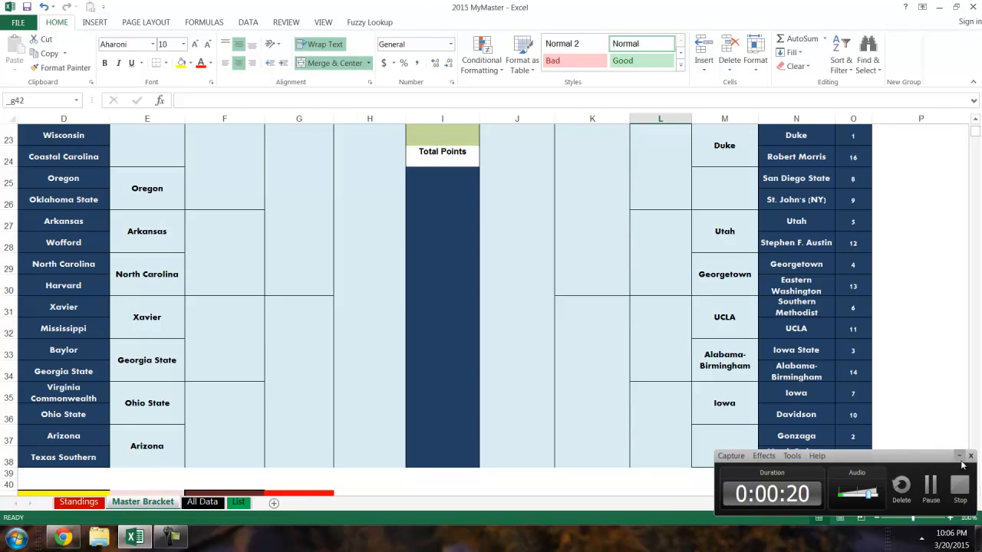
left_click(960, 456)
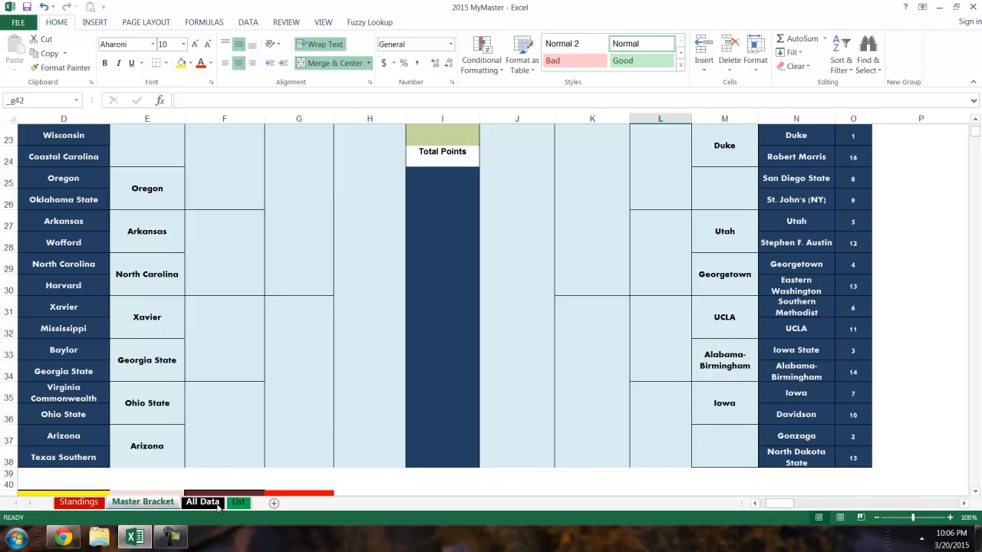
left_click(79, 503)
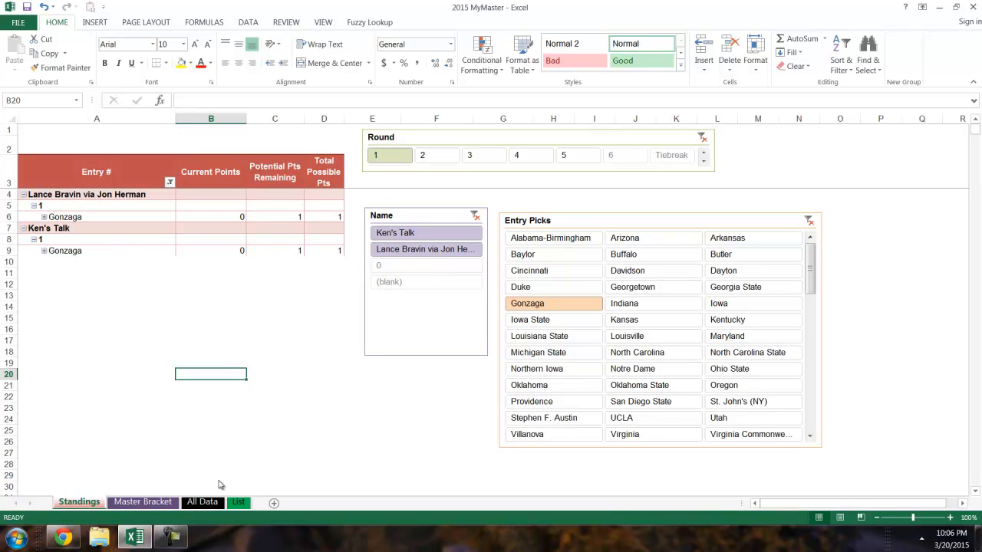
Step: Check the undecided Wisconsin–Coastal Carolina game in the Master Bracket, and filter the standings' Entry Picks to Wisconsin only
left_click(143, 503)
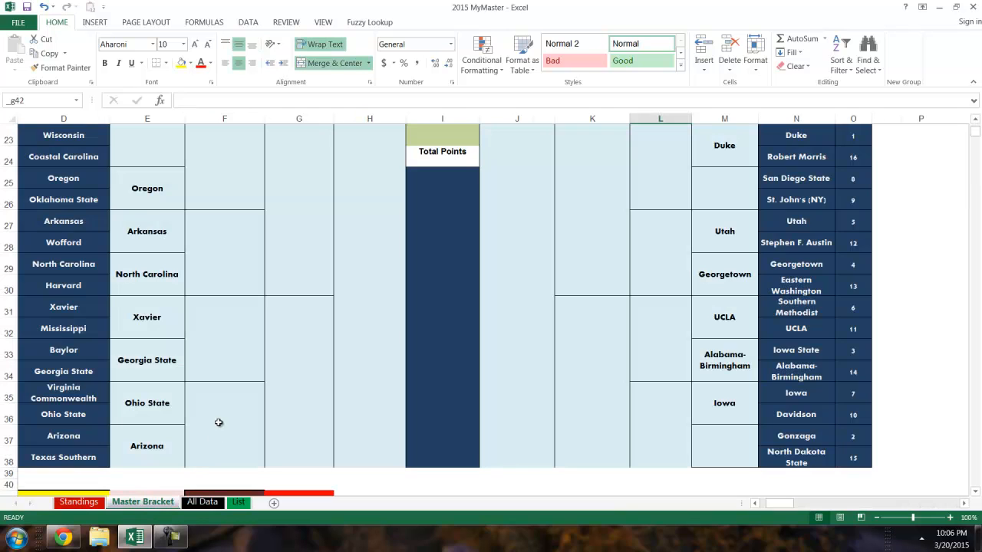
scroll(211, 379, "up", 2)
left_click(141, 248)
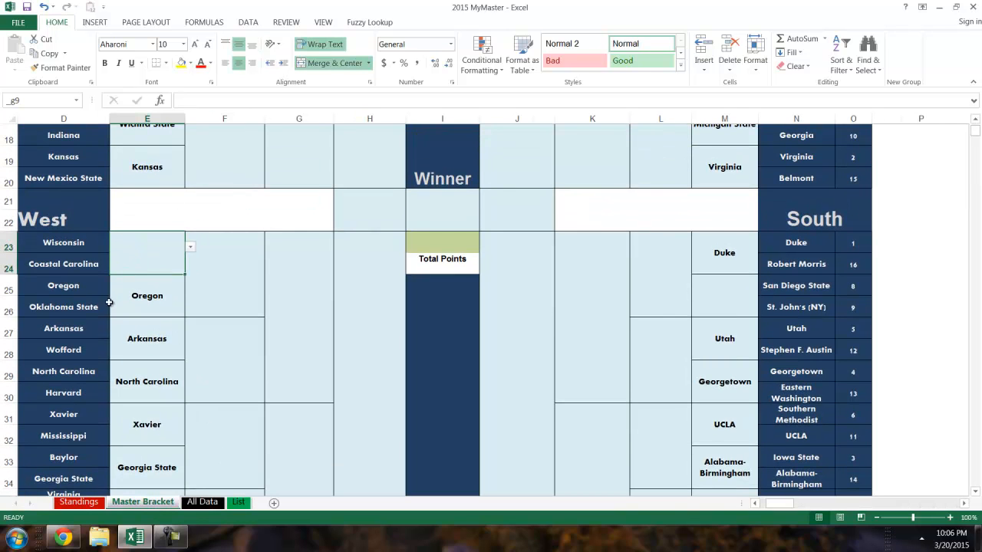
left_click(58, 498)
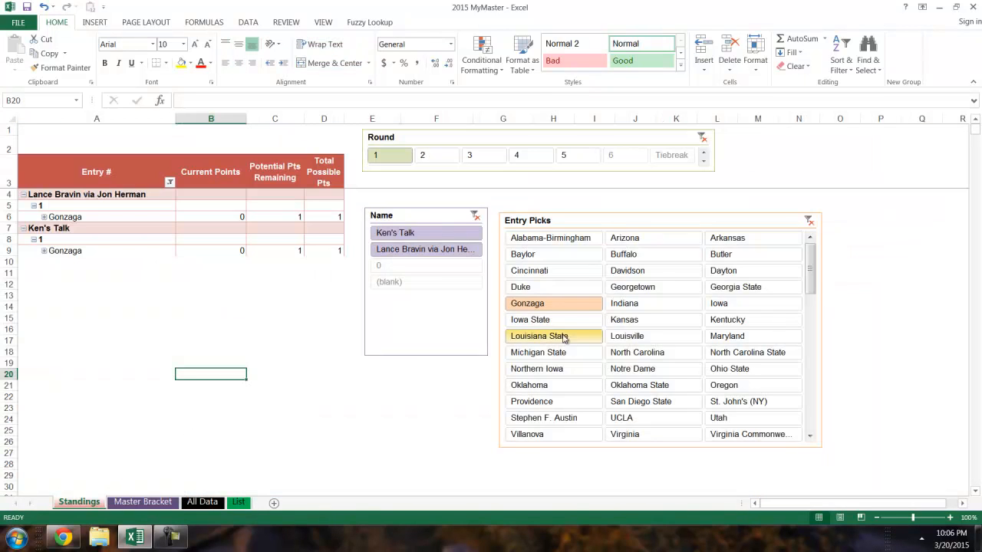
left_click_drag(812, 269, 818, 312)
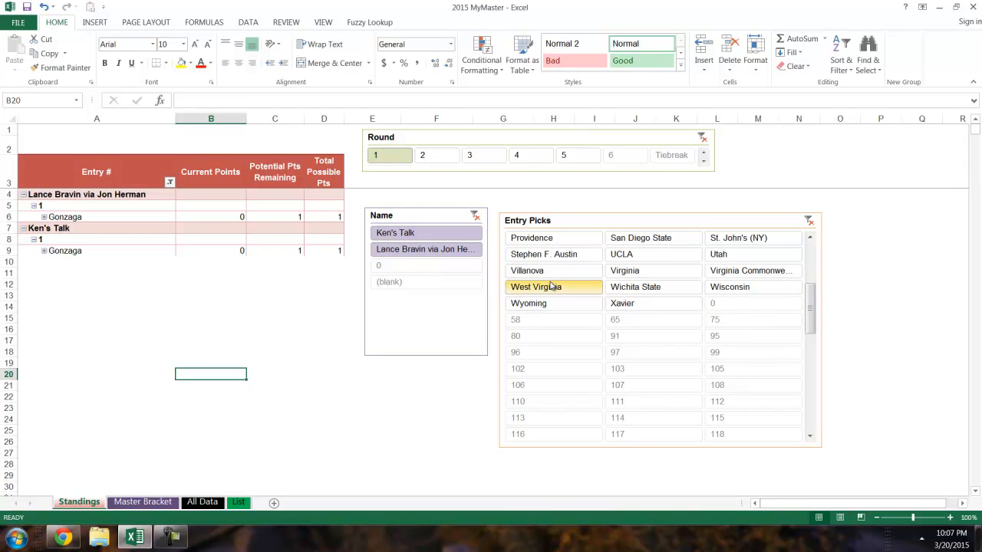
left_click(726, 290)
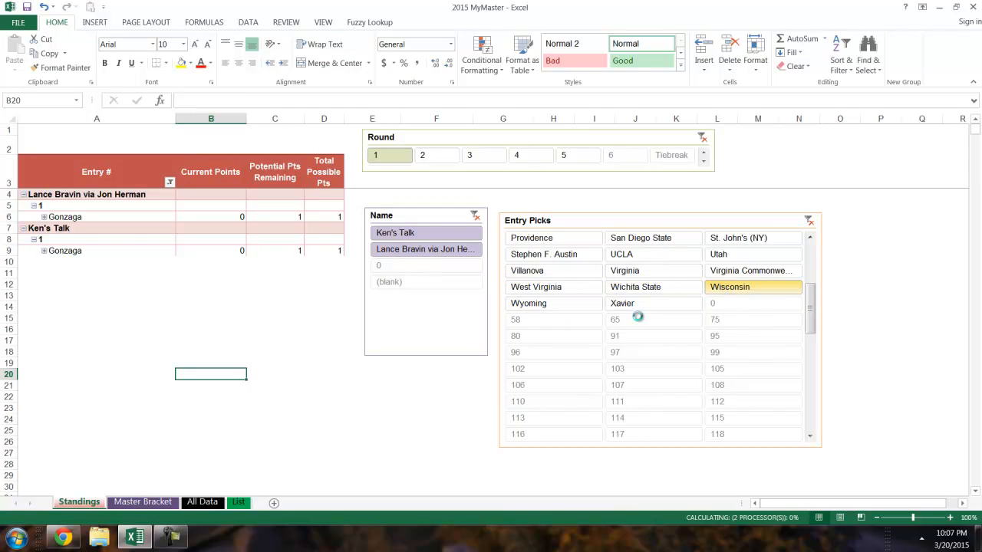
Step: Look through all regions of the Master Bracket for undecided round 1 games, and return to the Standings sheet
left_click(145, 501)
scroll(293, 426, "up", 1)
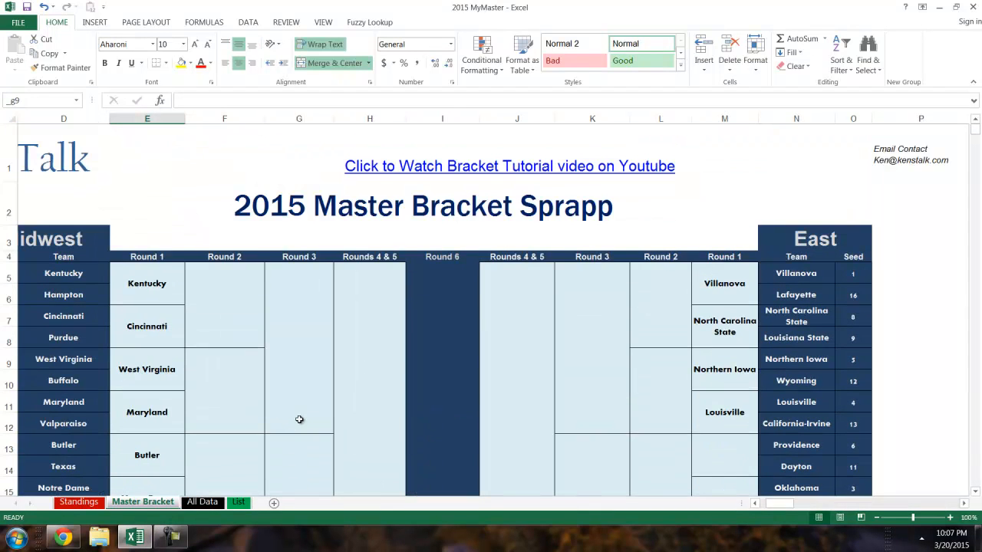
scroll(399, 398, "down", 3)
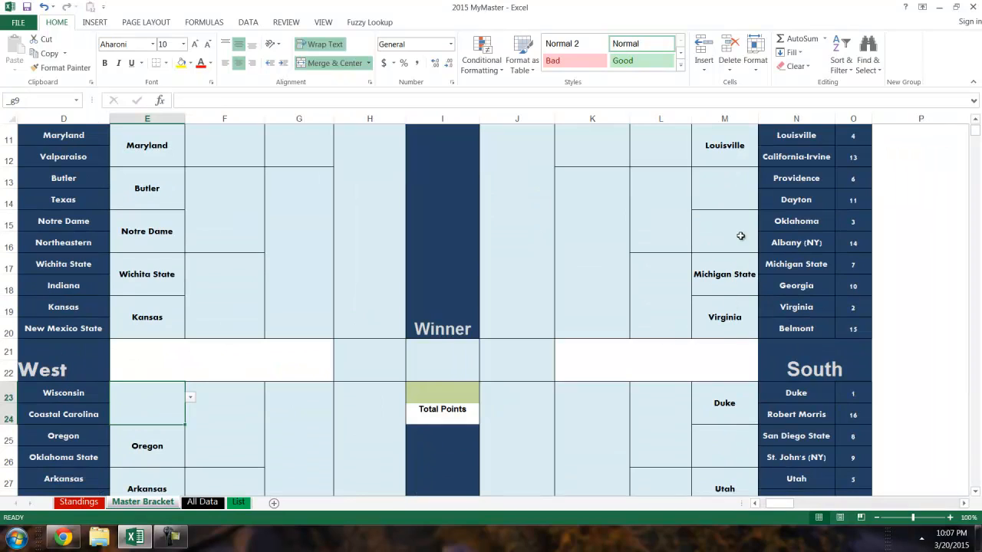
left_click(731, 200)
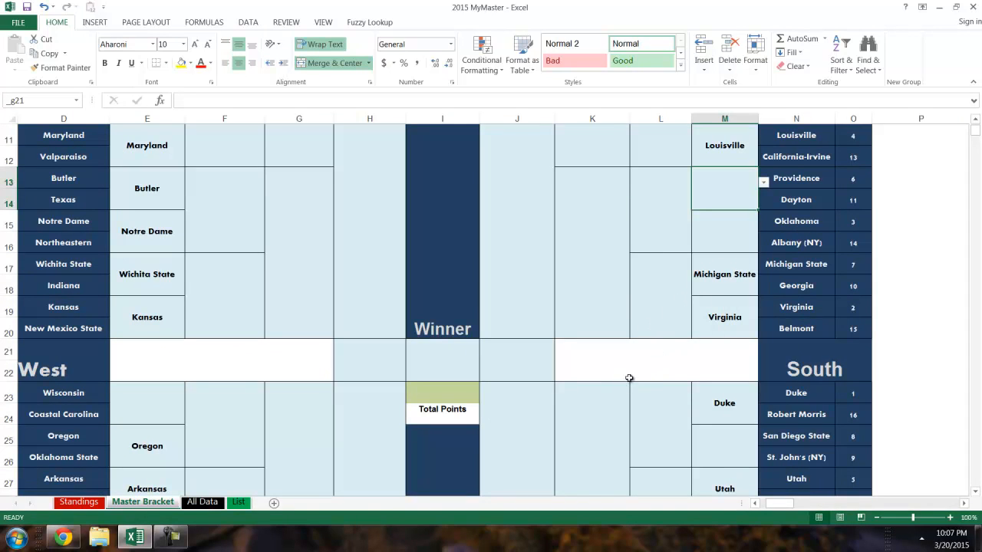
scroll(647, 389, "down", 5)
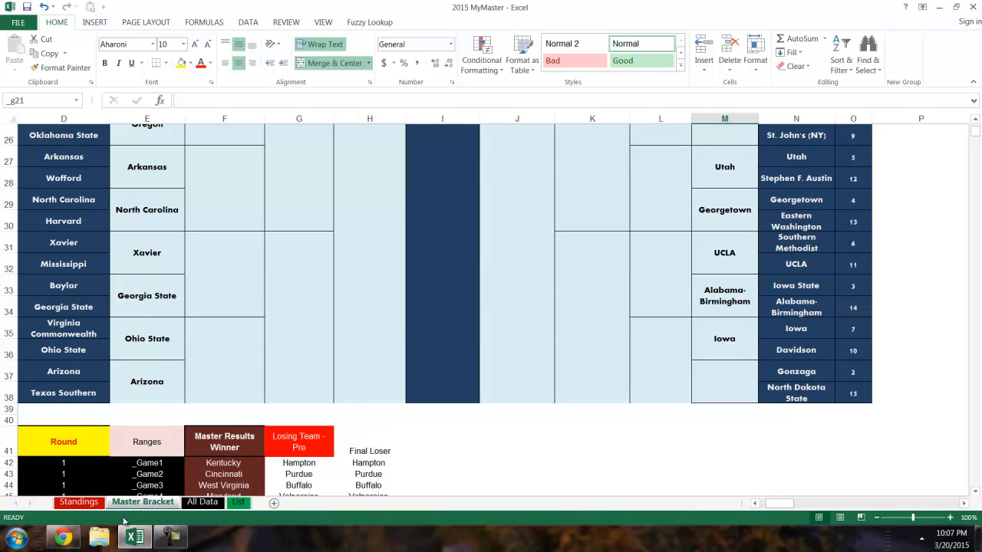
left_click(79, 502)
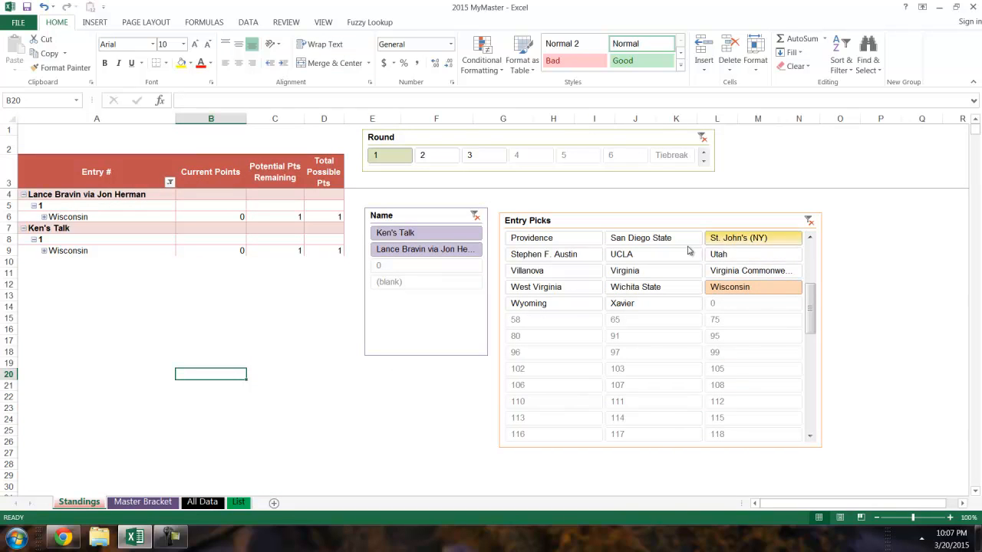
Step: Filter Entry Picks to San Diego State and St. John's (NY), and compare which entry picked each team
left_click_drag(692, 243, 714, 239)
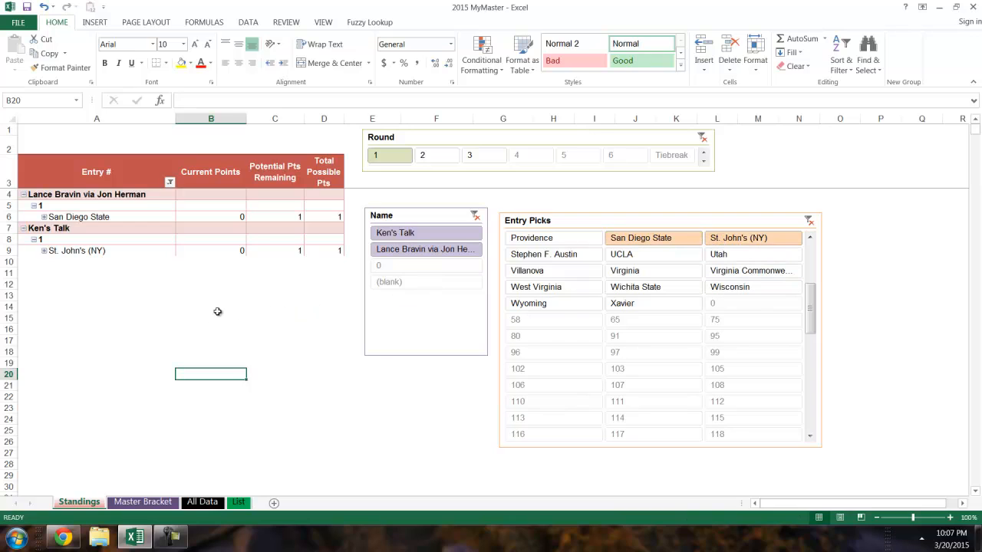
left_click(86, 252)
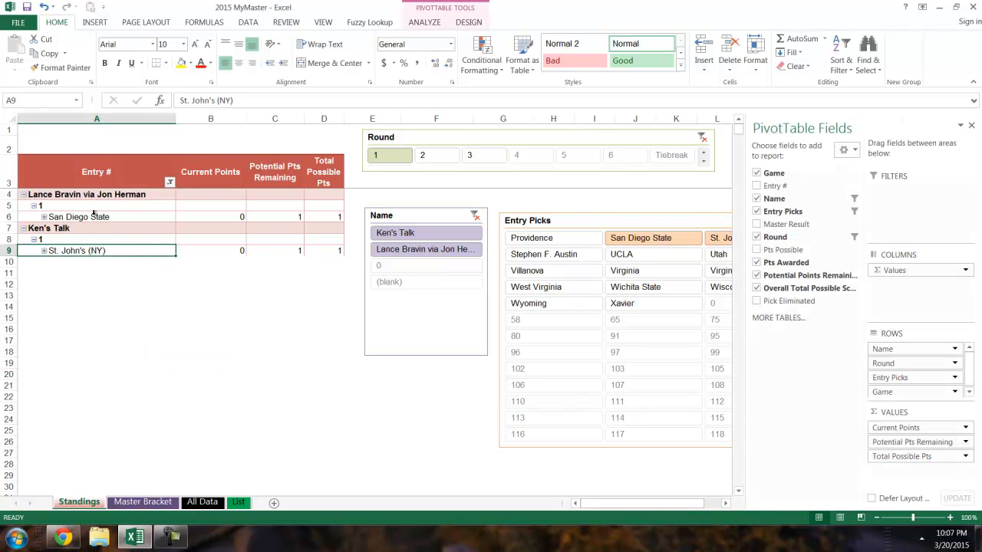
left_click(94, 215, "ctrl")
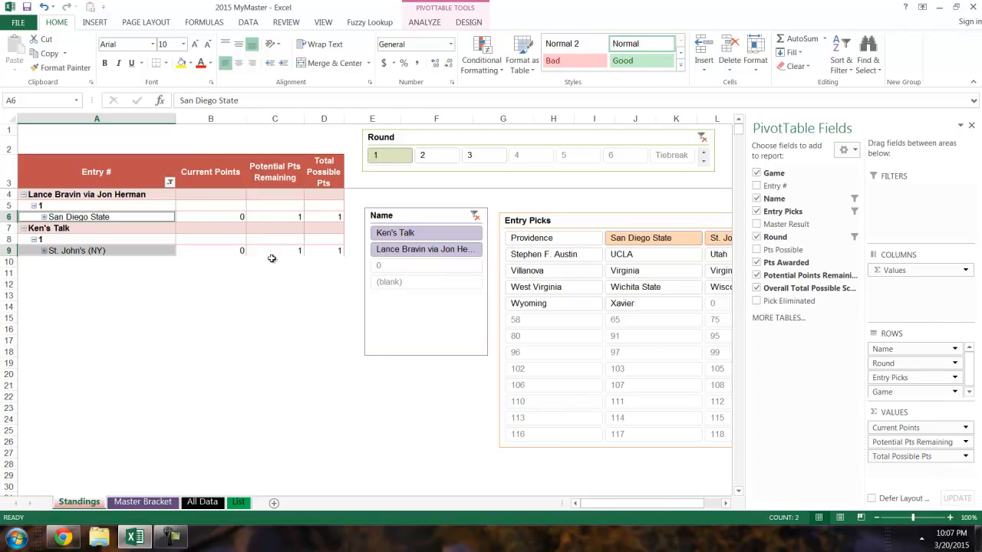
left_click(231, 286)
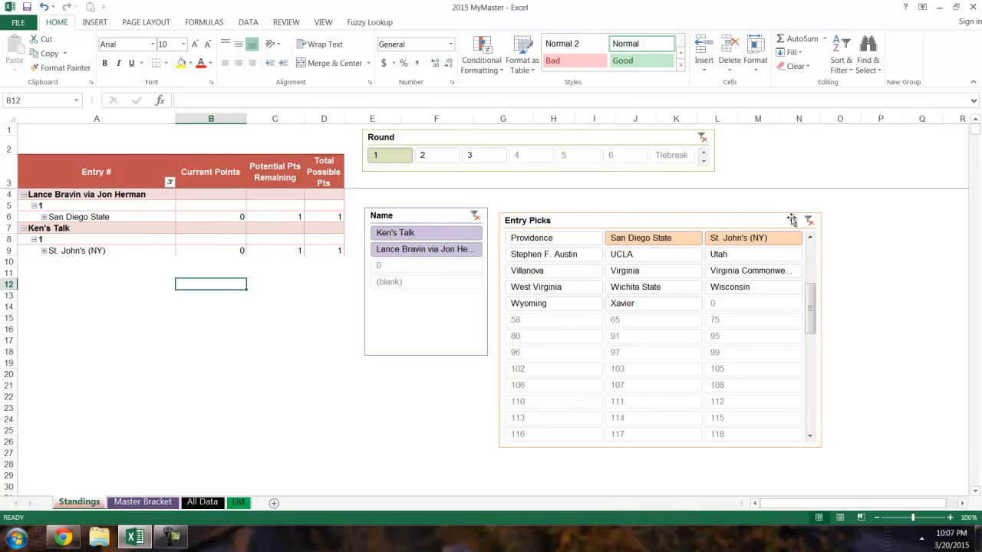
Step: Show all entry picks for every round except Tiebreak, and collapse the pivot table's entire Round field
left_click(815, 223)
left_click(682, 157)
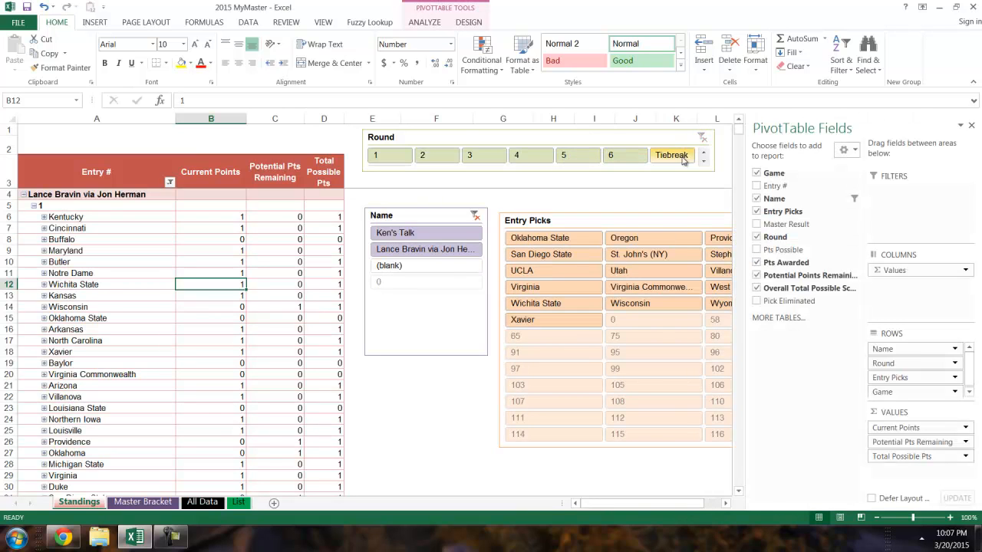
right_click(59, 207)
mouse_move(142, 313)
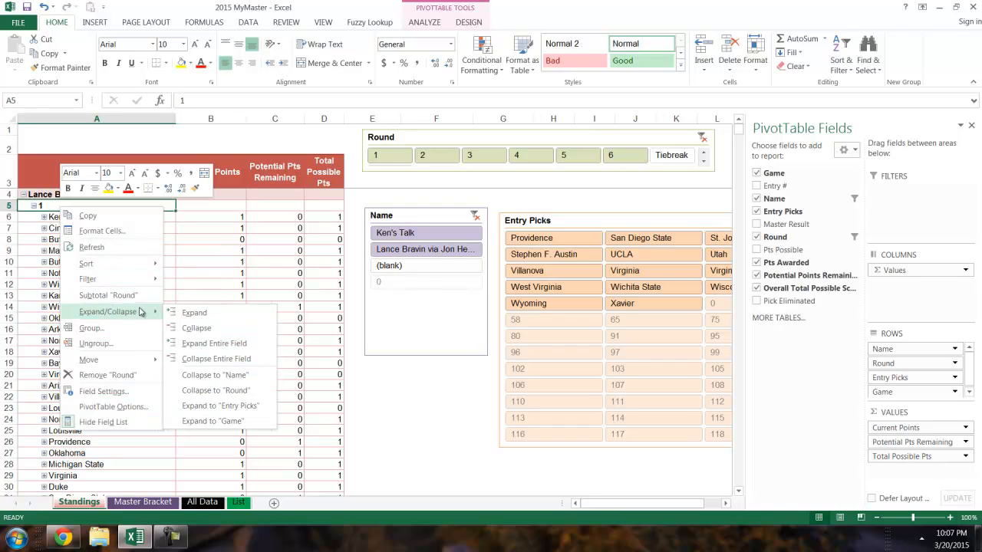
left_click(188, 357)
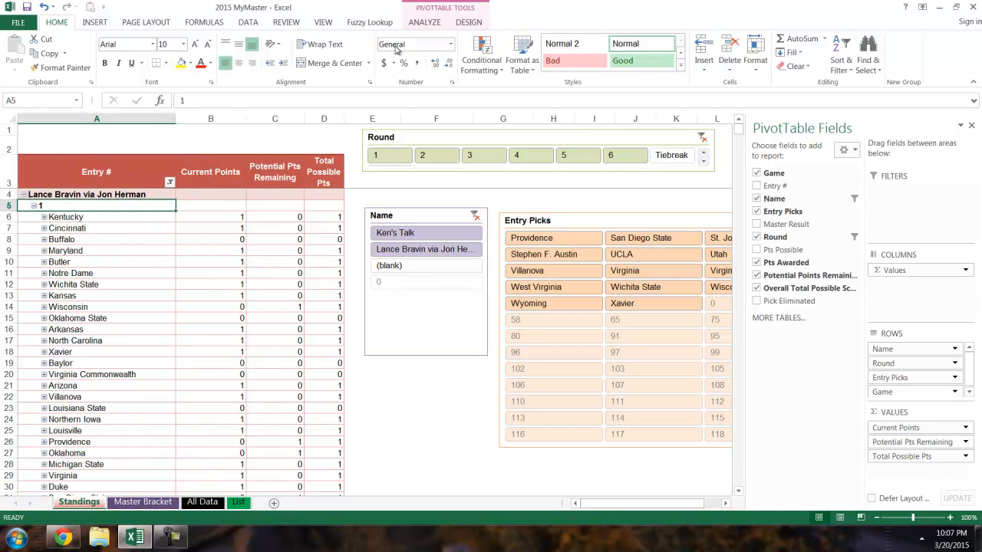
Step: Switch the pivot table to the tabular report layout and place the Round row field above Name
left_click(463, 22)
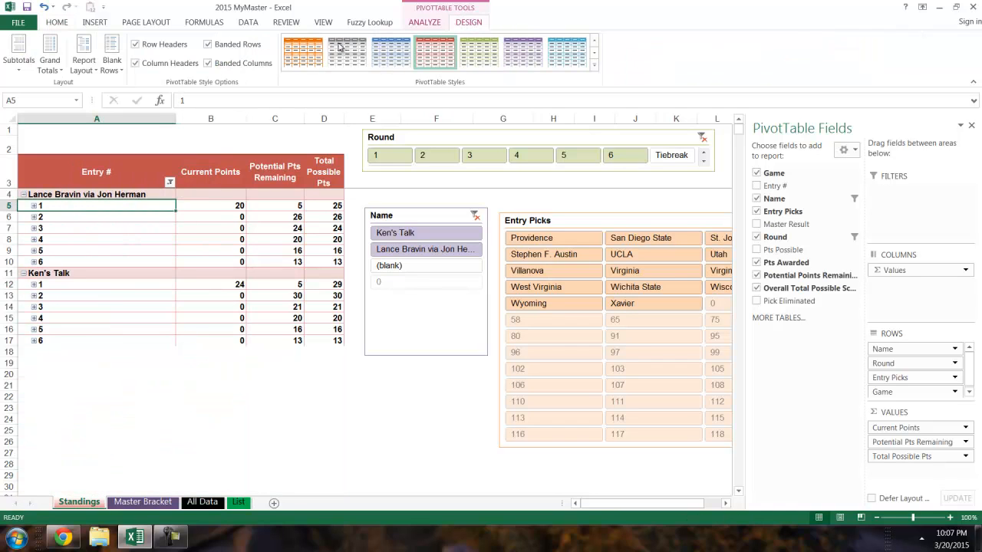
left_click(88, 65)
left_click(127, 144)
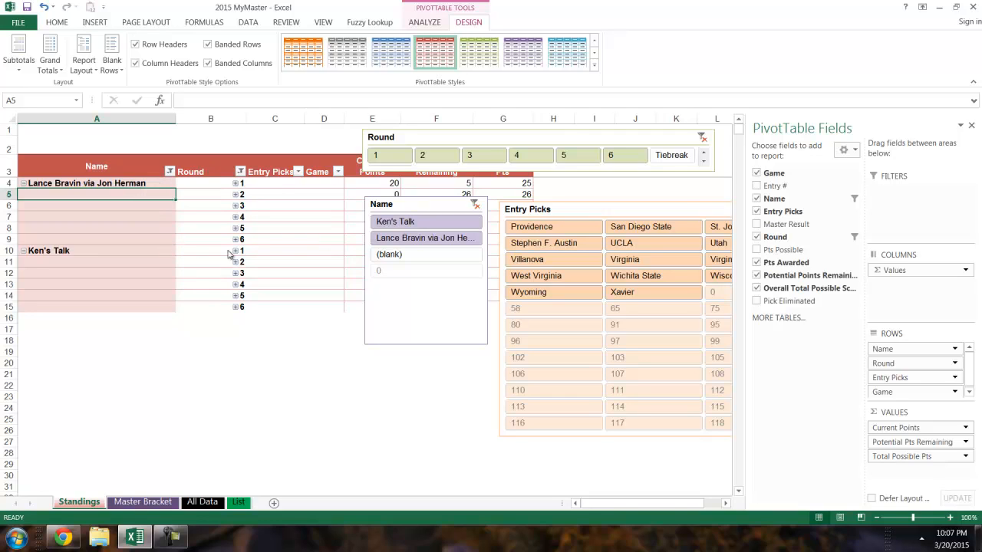
left_click_drag(934, 363, 928, 350)
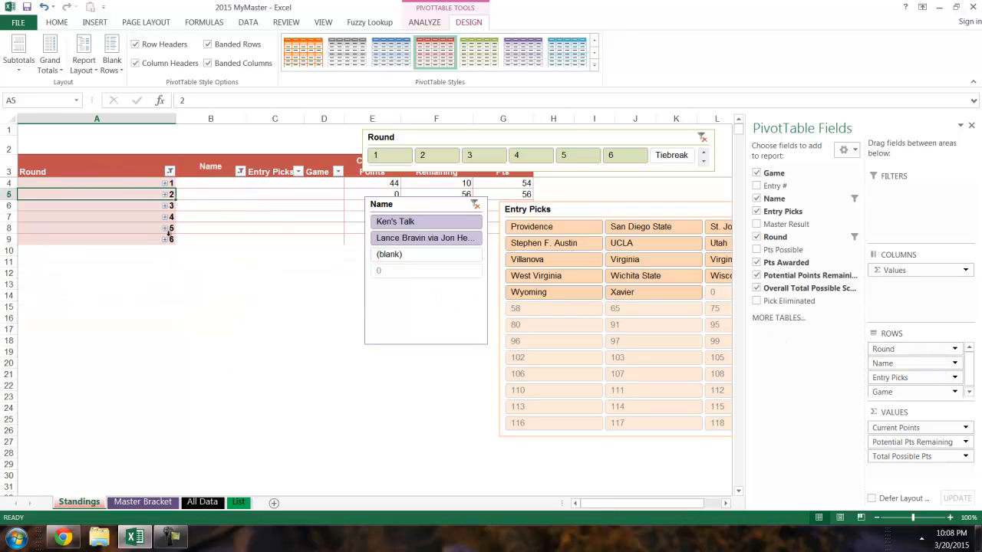
Step: Expand the entire Round field in the pivot table and narrow column A
right_click(151, 186)
mouse_move(230, 290)
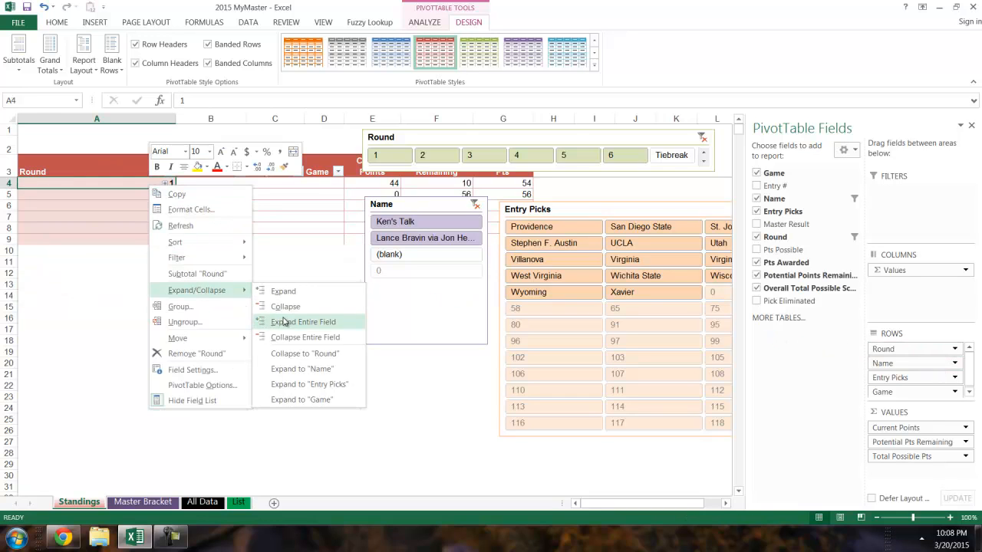
left_click(284, 322)
left_click_drag(175, 119, 136, 116)
Step: Collapse the entire Name field and widen column B to fit the entry names
right_click(180, 186)
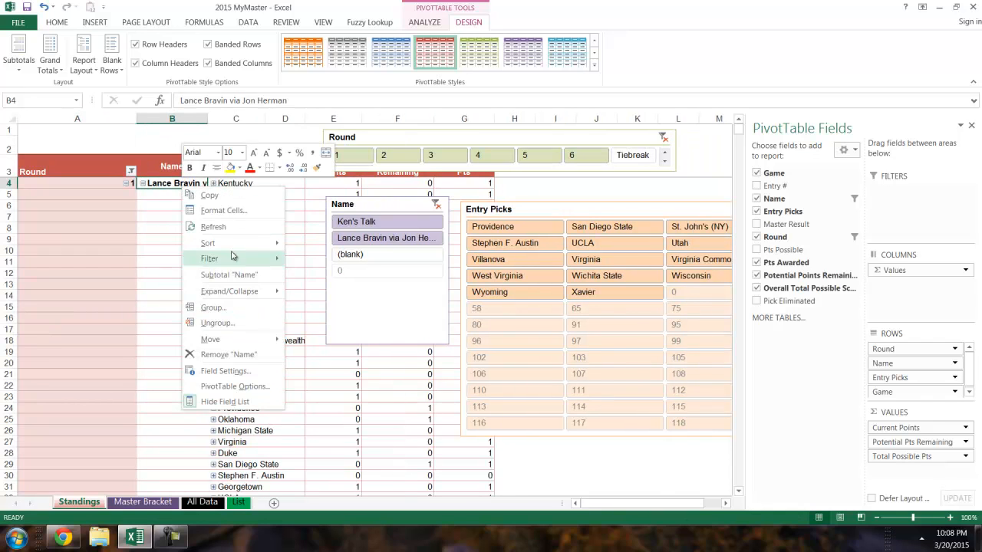
mouse_move(230, 290)
left_click(314, 328)
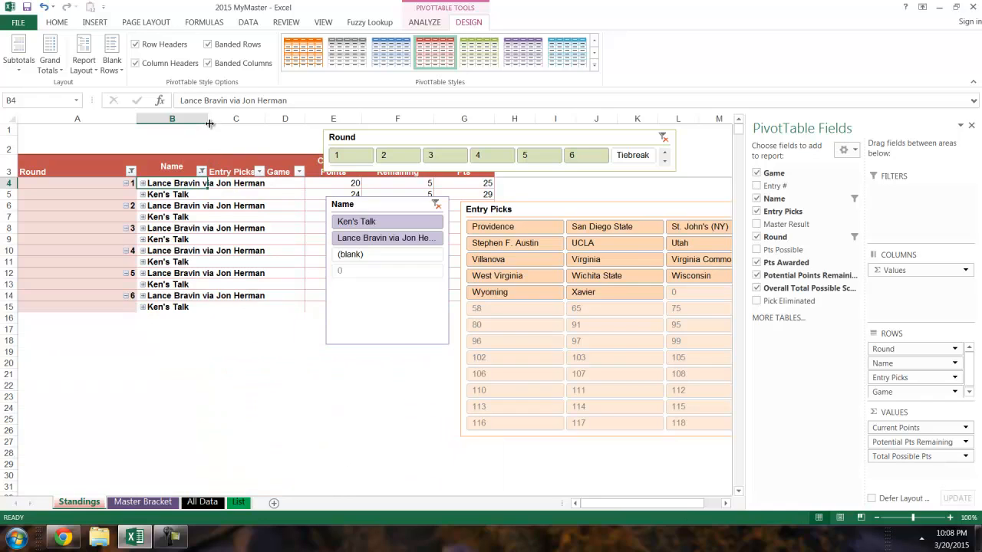
left_click_drag(209, 124, 262, 124)
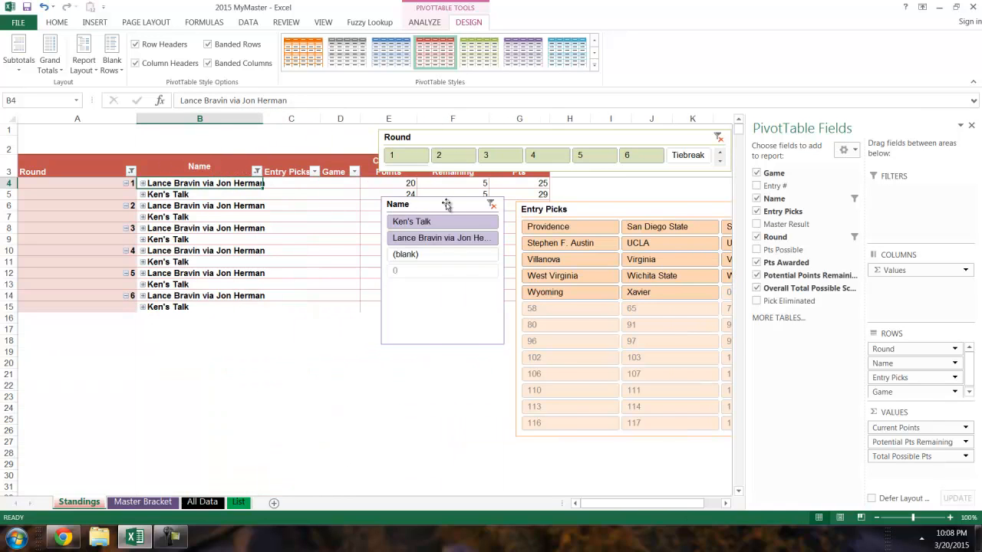
Step: Move the Name, Entry Picks and Round slicers clear of the pivot table's points columns
left_click_drag(447, 204, 650, 208)
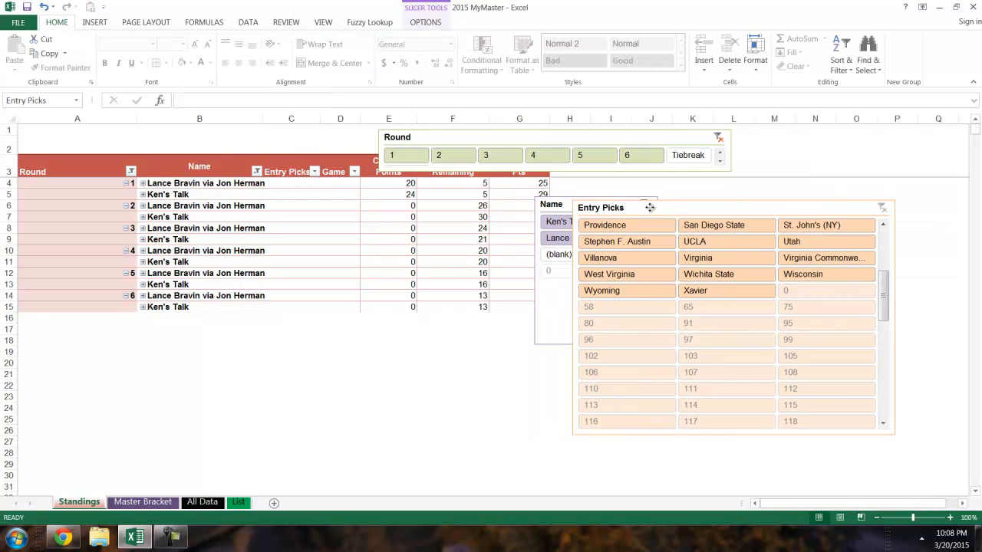
left_click_drag(607, 138, 817, 135)
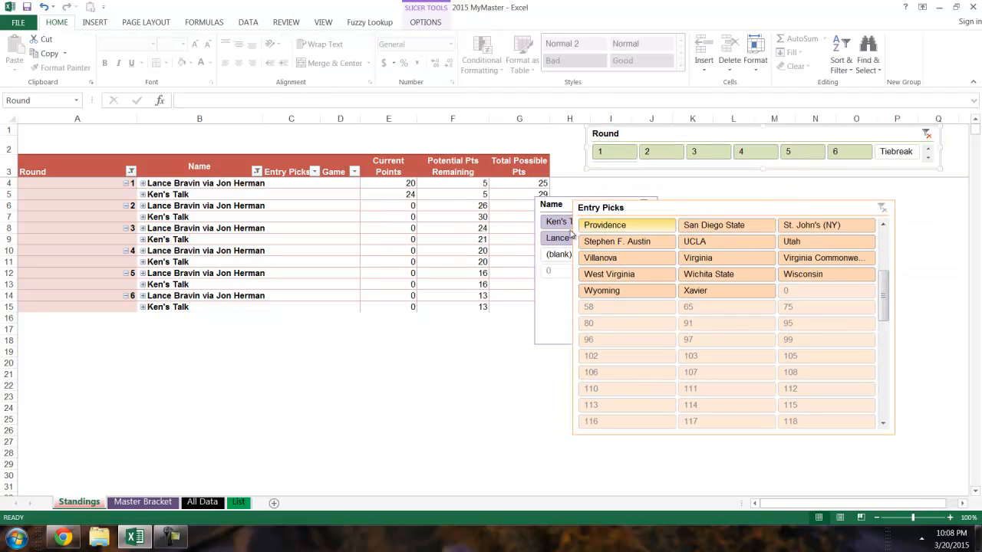
left_click_drag(571, 234, 789, 217)
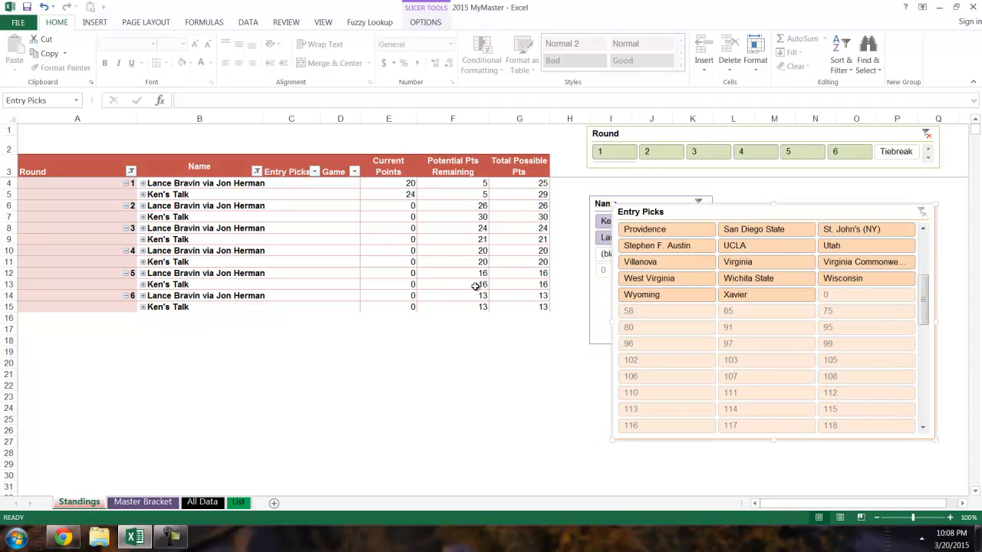
Step: Add a red gradient data bar to cell F6 in the Potential Pts Remaining column
left_click(466, 204)
left_click(481, 60)
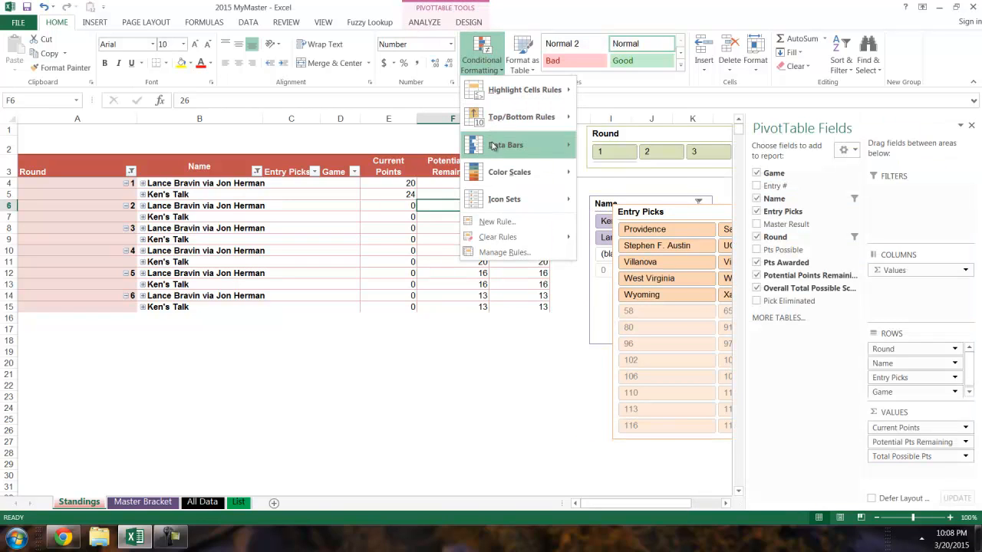
mouse_move(506, 145)
left_click(628, 161)
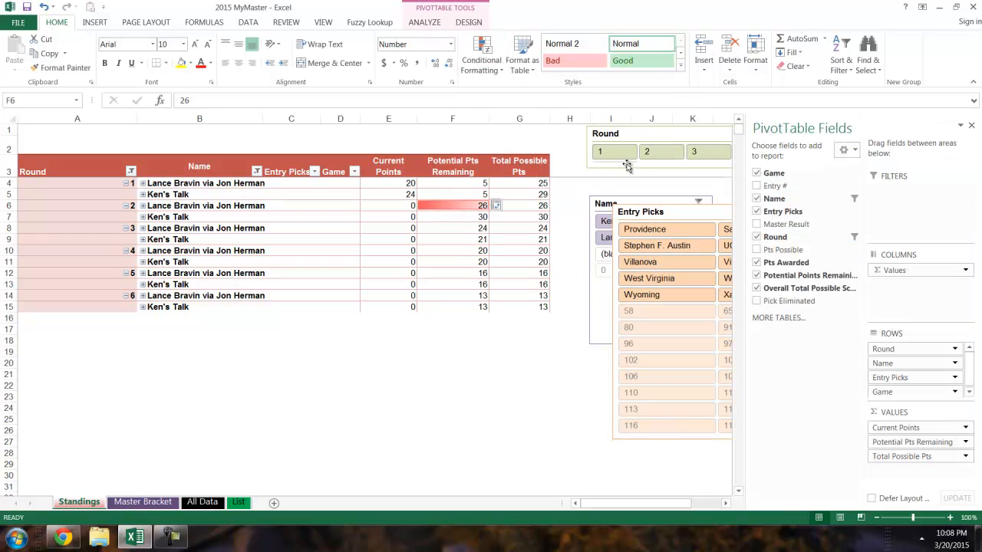
Step: Edit the data bar rule so it applies to all cells showing "Potential Pts Remaining" values
left_click(493, 65)
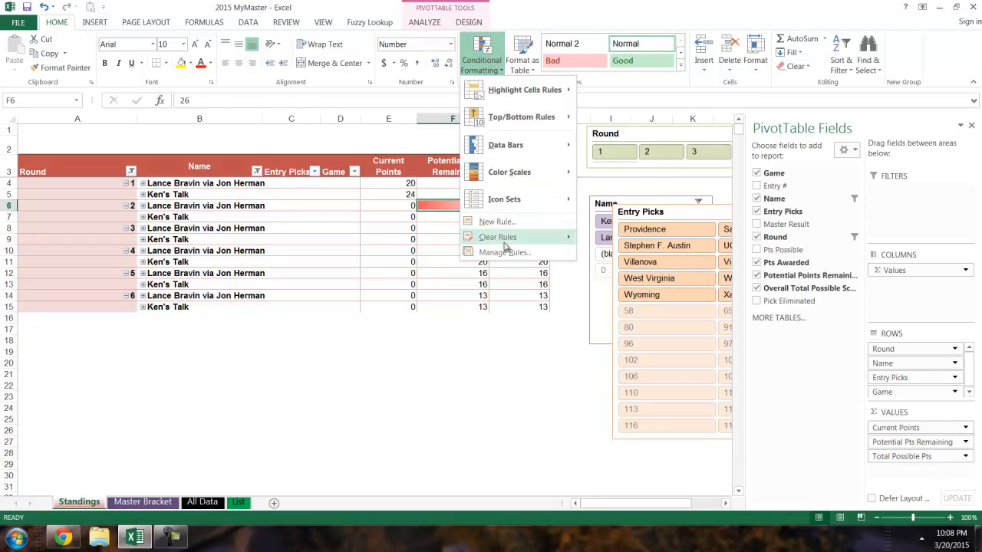
left_click(504, 251)
left_click(455, 162)
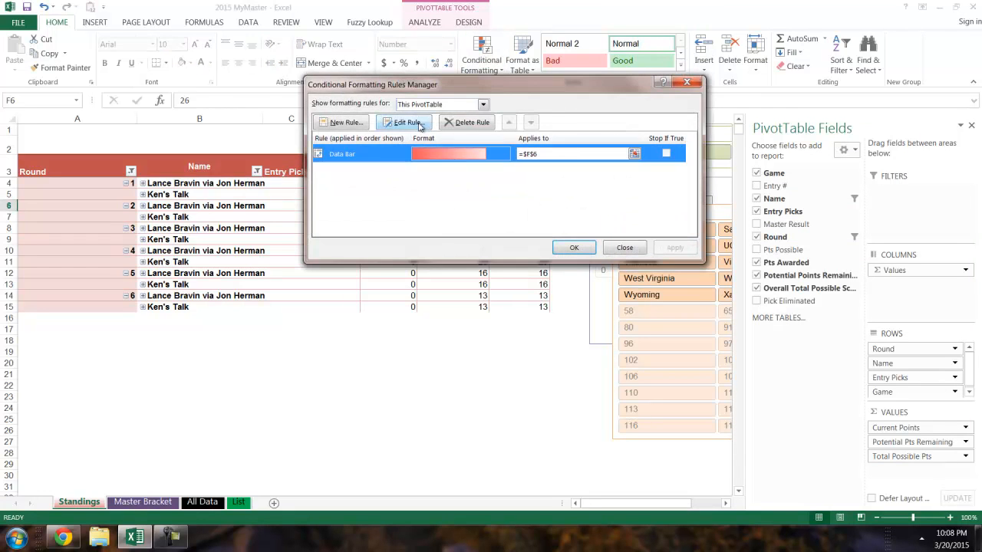
left_click(421, 123)
left_click(411, 59)
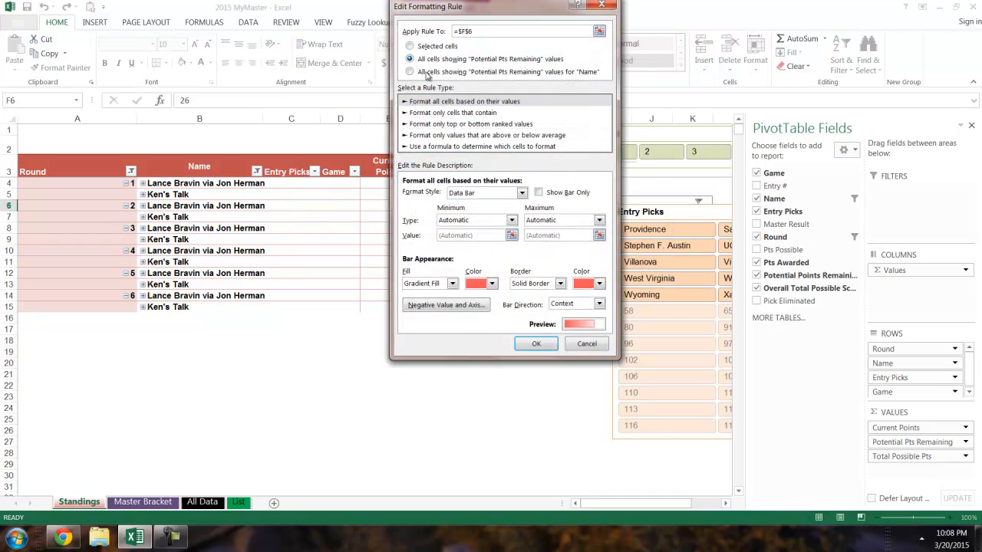
left_click(536, 344)
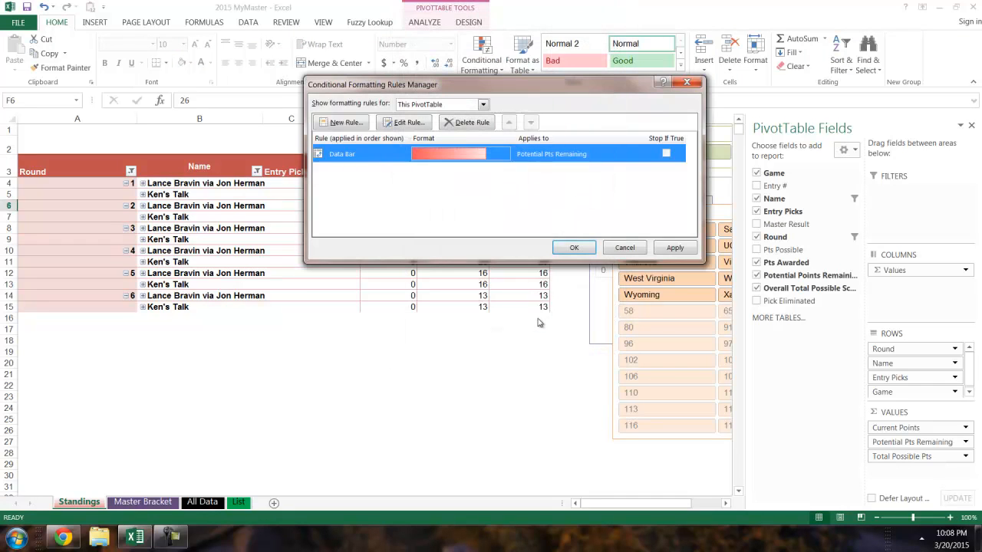
left_click(662, 249)
left_click(575, 247)
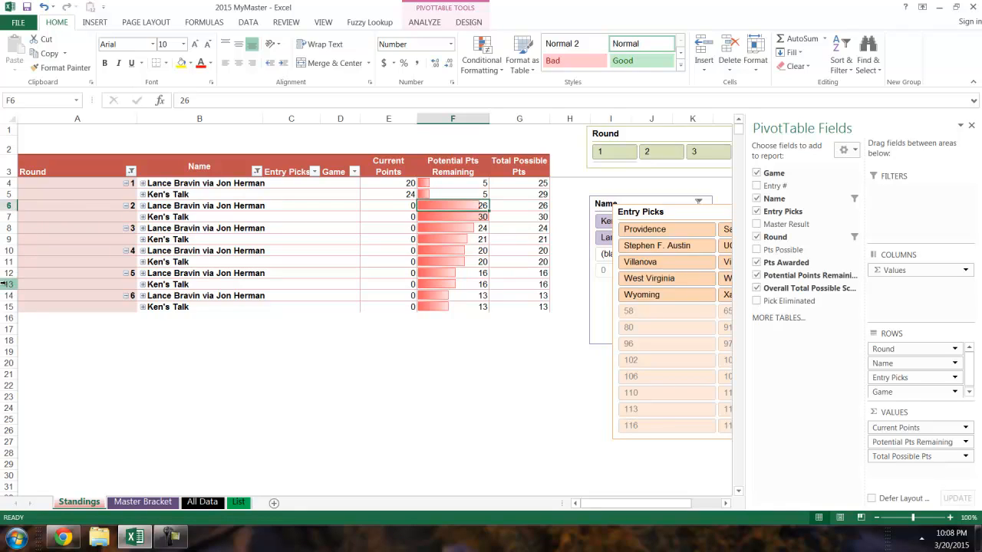
Step: Compare the entries' remaining points by round, briefly expanding and collapsing the Ken's Talk picks
left_click(9, 261)
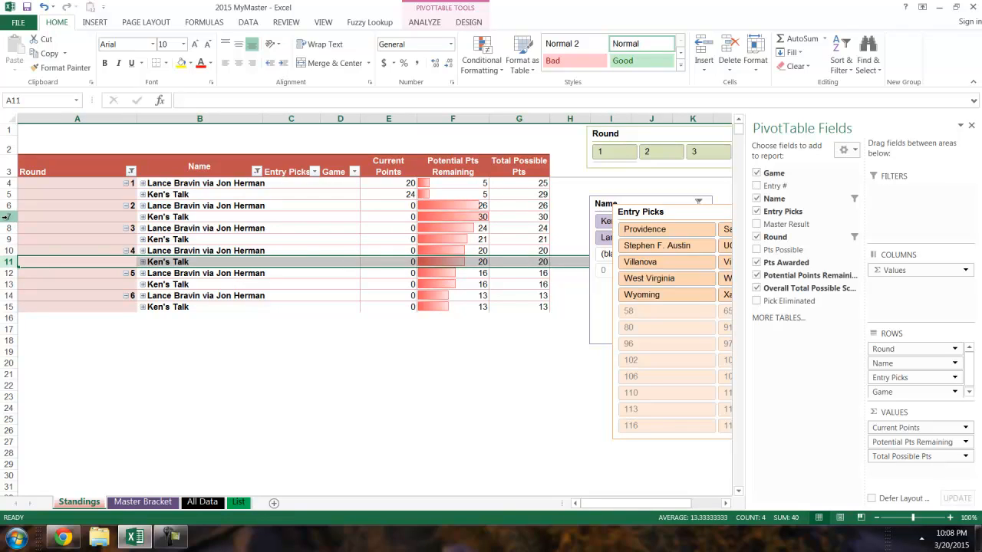
left_click_drag(6, 217, 9, 228)
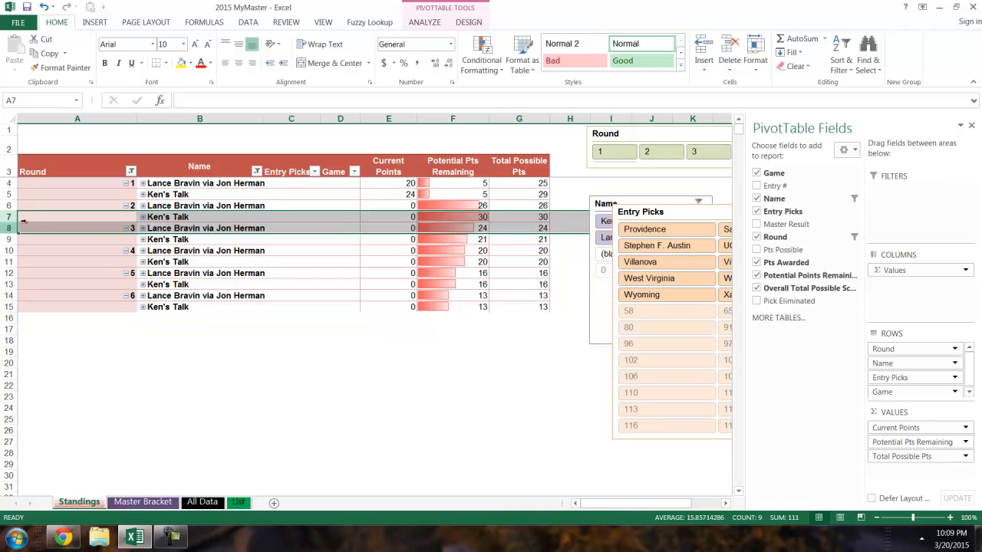
left_click(142, 217)
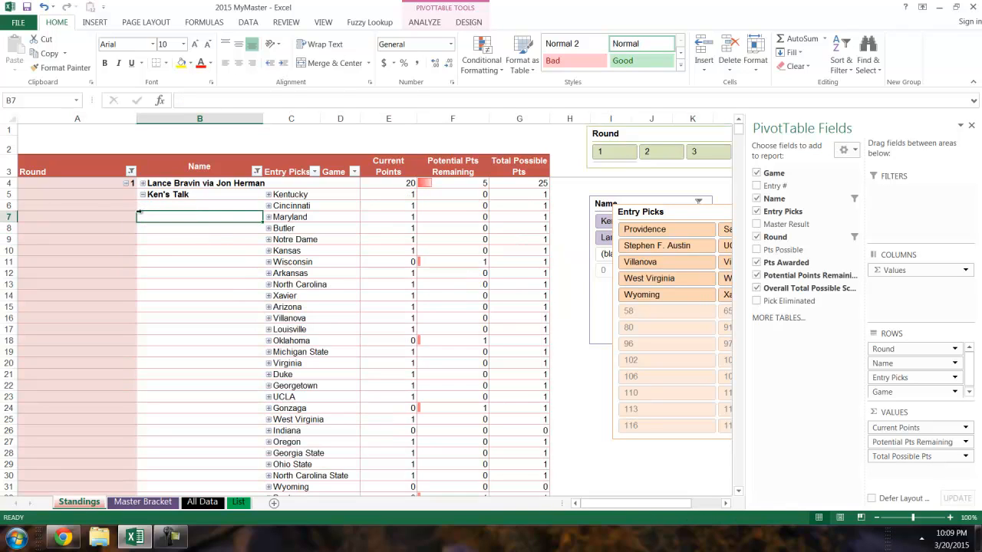
left_click(143, 195)
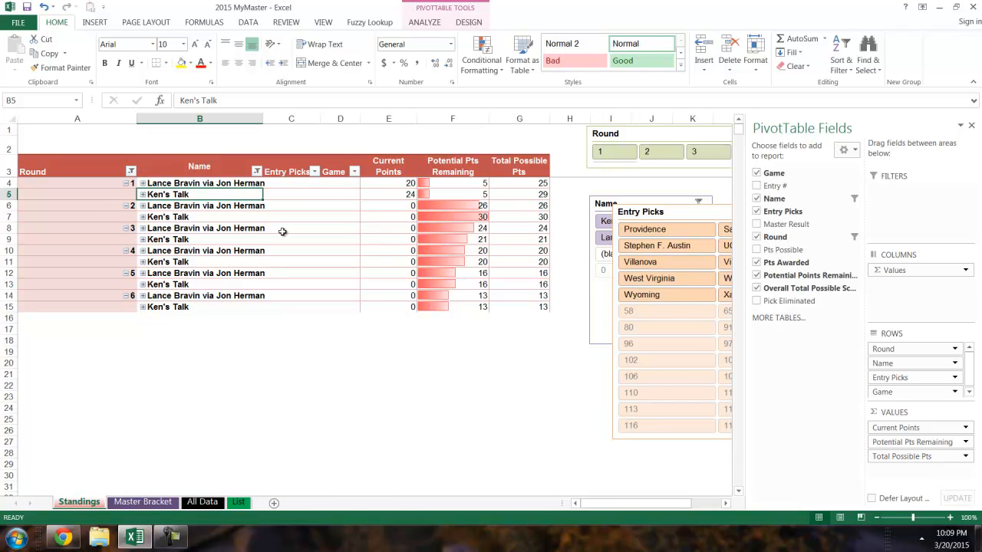
Step: Arrange the row fields with Entry # first and Name second, and move Round to the report filters
left_click_drag(903, 366, 904, 346)
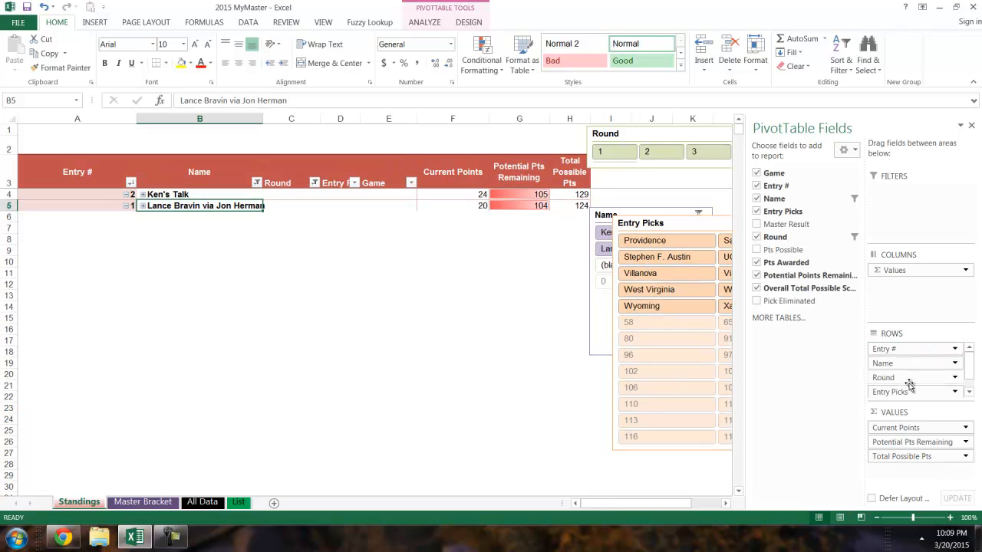
left_click_drag(913, 377, 913, 218)
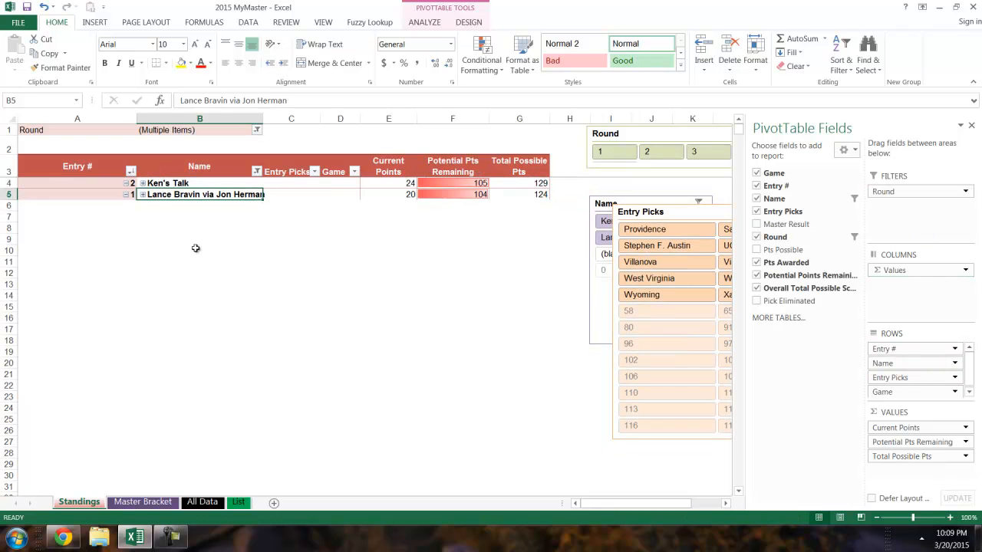
Step: Narrow the Entry # column and move the Entry Picks slicer clear of the Name slicer, just below the Round slicer
left_click_drag(136, 118, 72, 118)
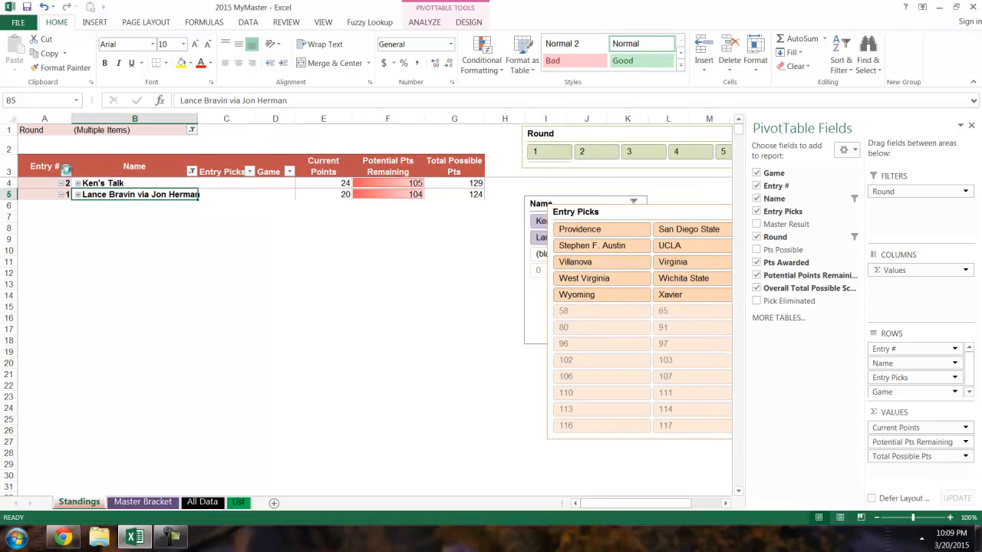
left_click(66, 170)
left_click(85, 200)
left_click(192, 172)
left_click(264, 207)
left_click_drag(670, 213, 542, 183)
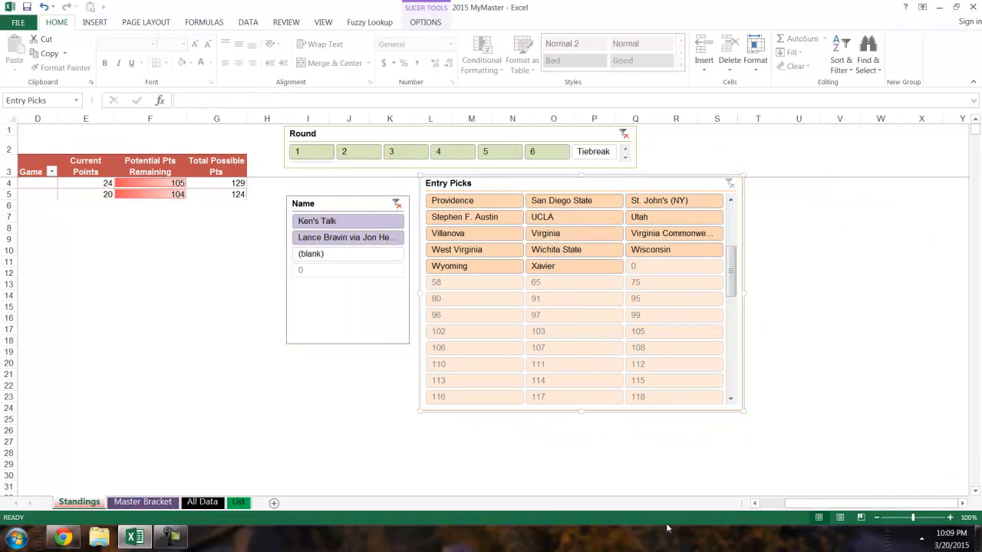
left_click_drag(819, 505, 635, 507)
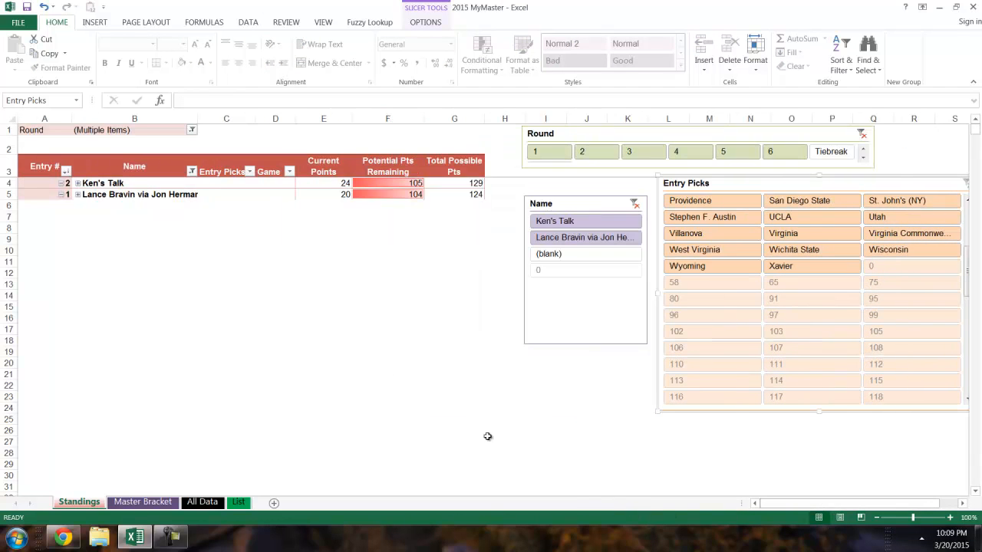
left_click(122, 189)
left_click(132, 183)
left_click(184, 180)
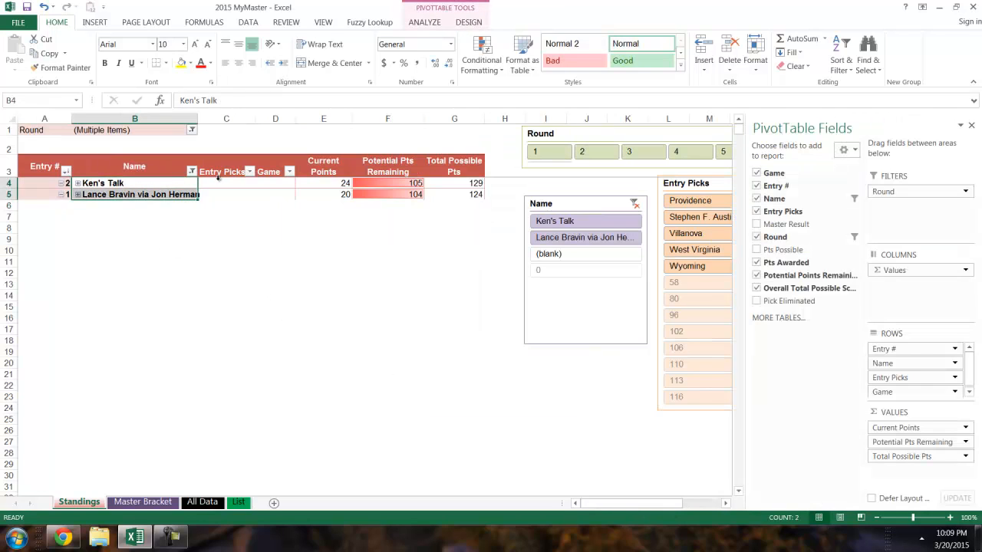
left_click(226, 180)
left_click(132, 195)
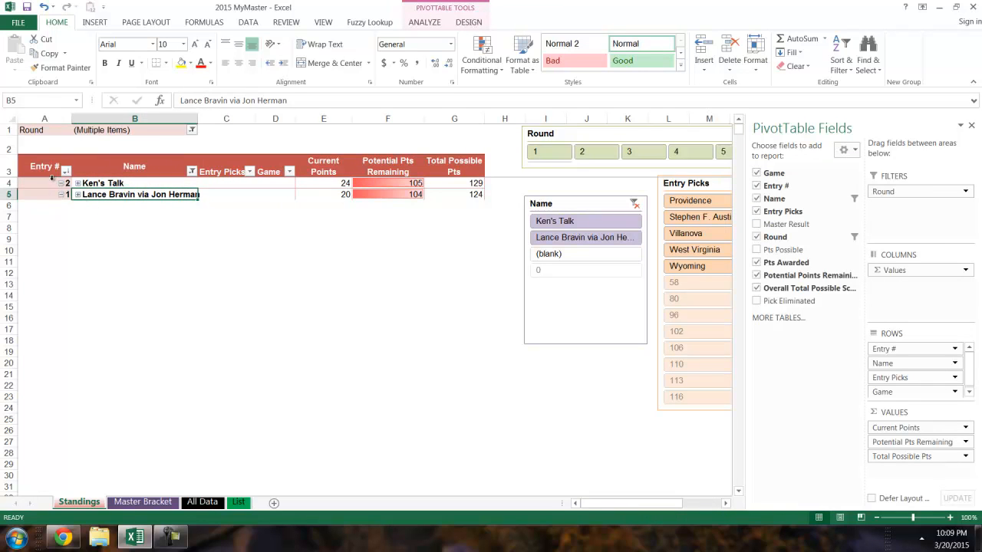
left_click(73, 230)
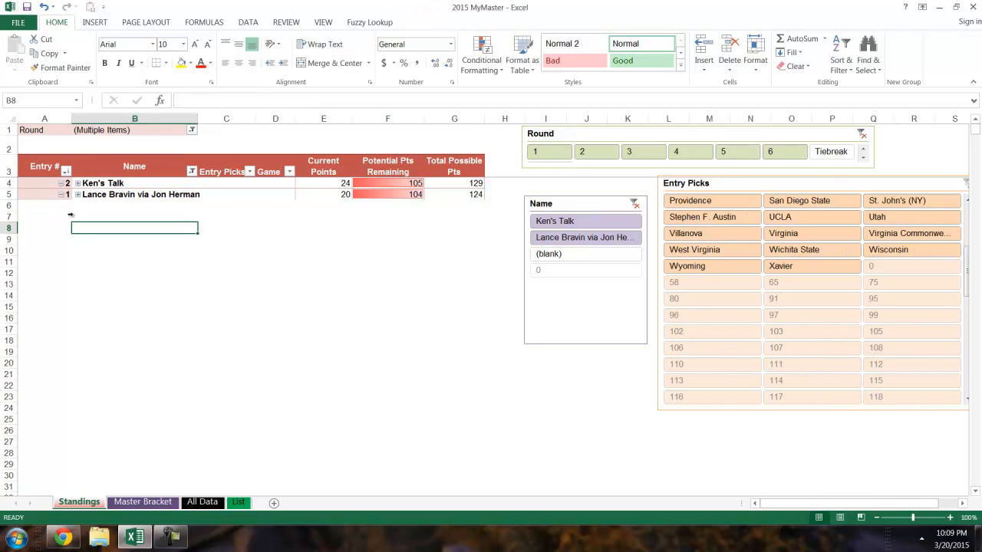
Step: Sort the Entry # field in descending order by Total Possible Pts and check that column
left_click(66, 171)
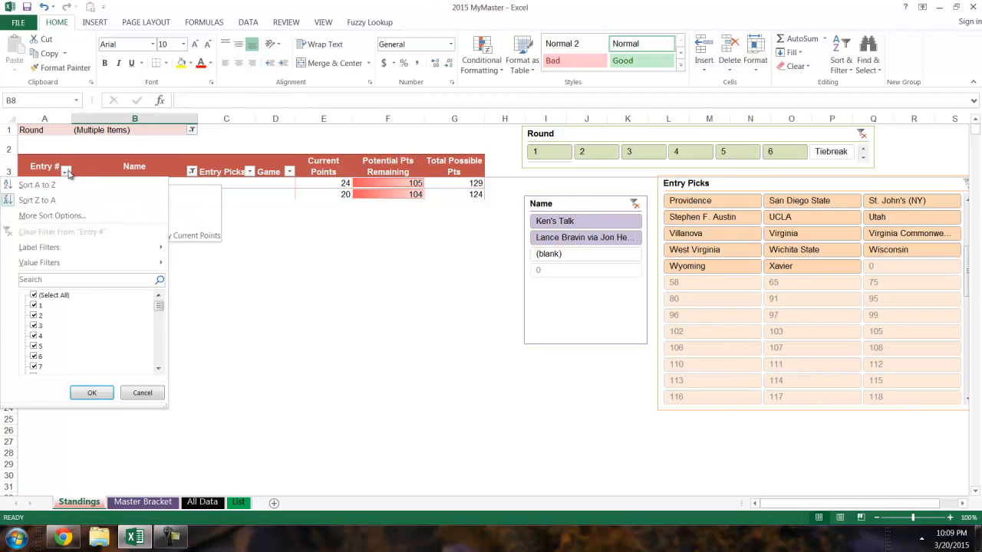
left_click(80, 216)
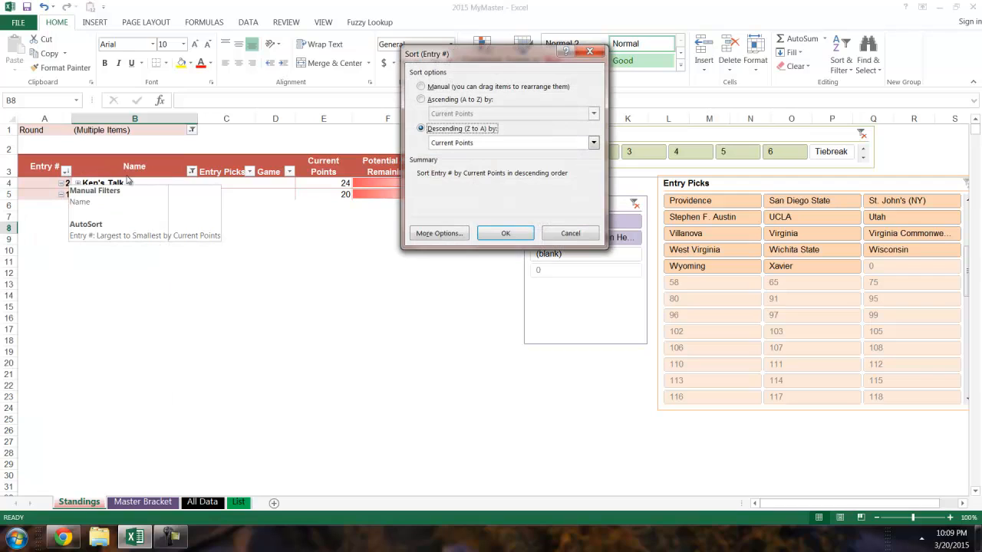
left_click(594, 144)
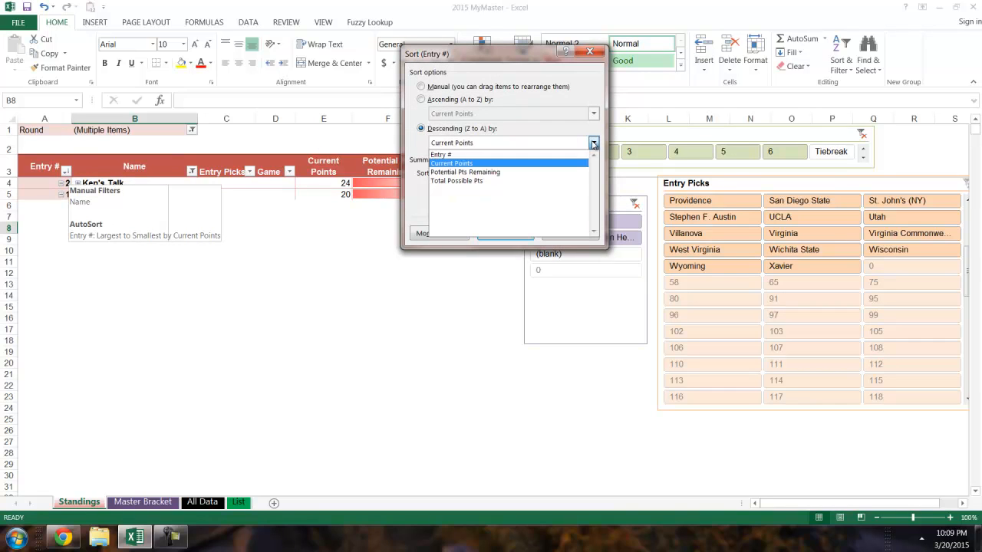
left_click(561, 181)
left_click(505, 232)
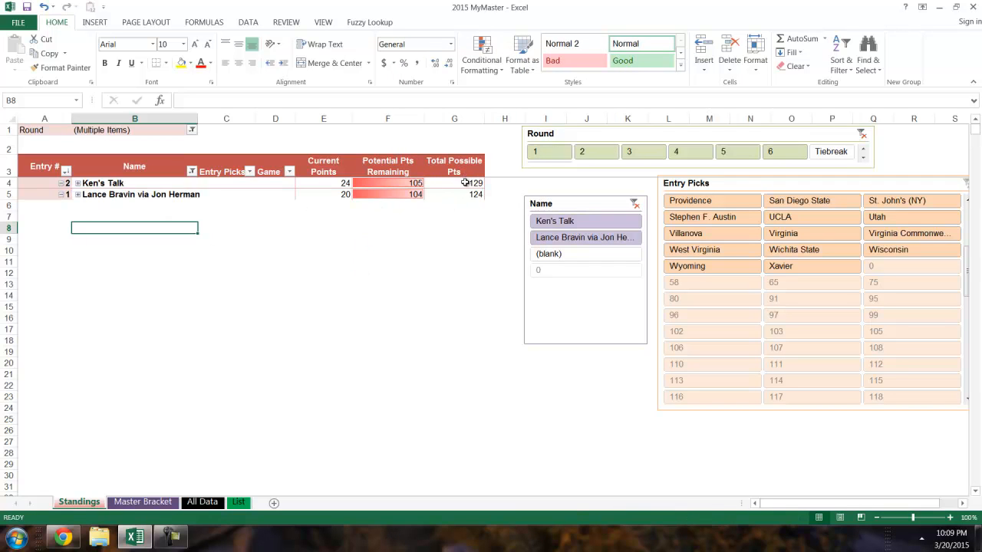
left_click(466, 182)
left_click(469, 119)
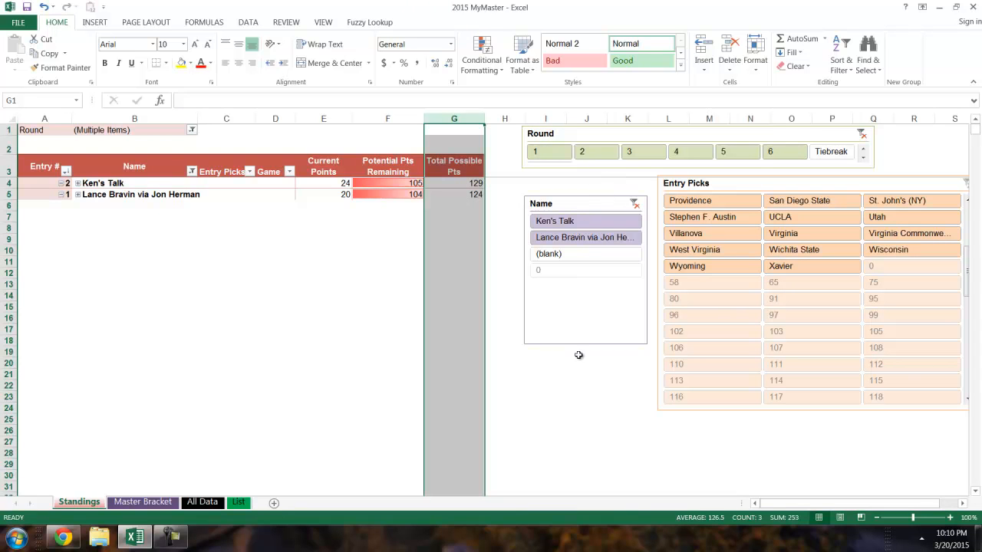
Step: Examine the empty Round 1 slot for the Providence–Dayton game on the Master Bracket sheet, and return to Standings
left_click(587, 452)
scroll(637, 418, "up", 1)
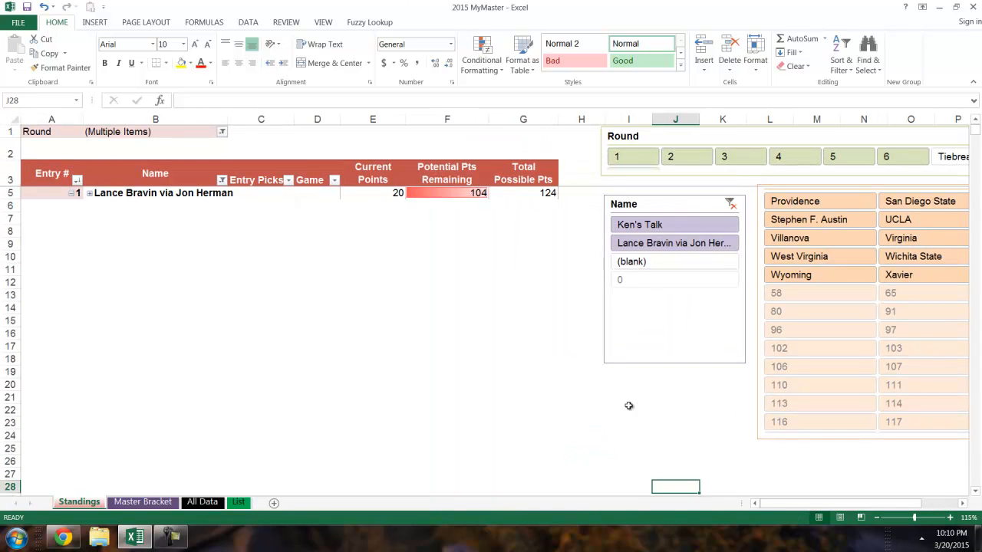
scroll(552, 309, "up", 1)
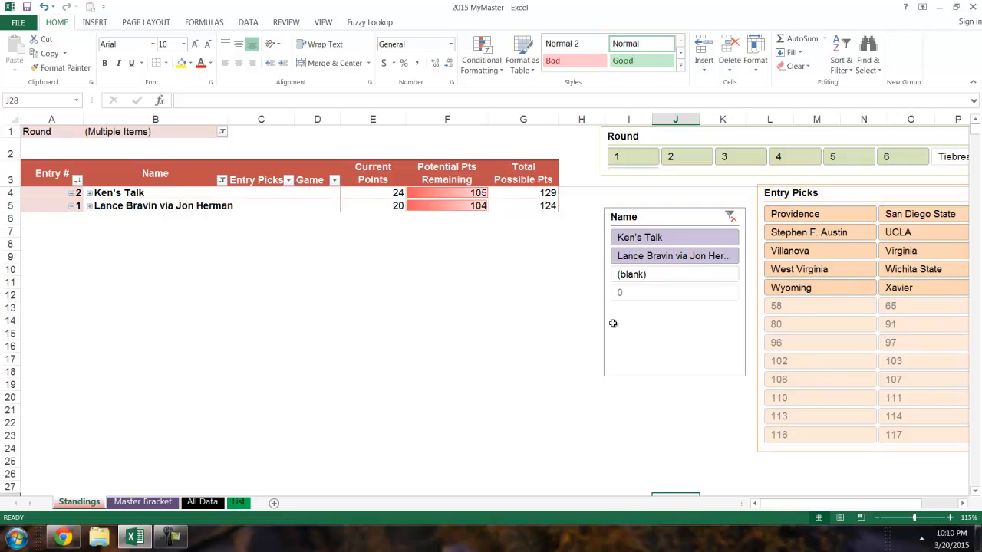
left_click(142, 502)
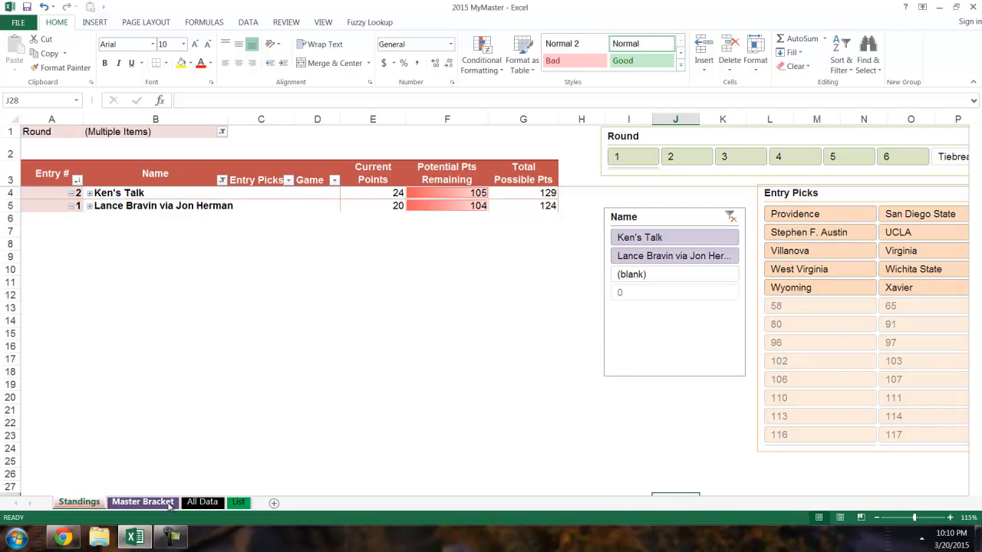
scroll(342, 441, "up", 4)
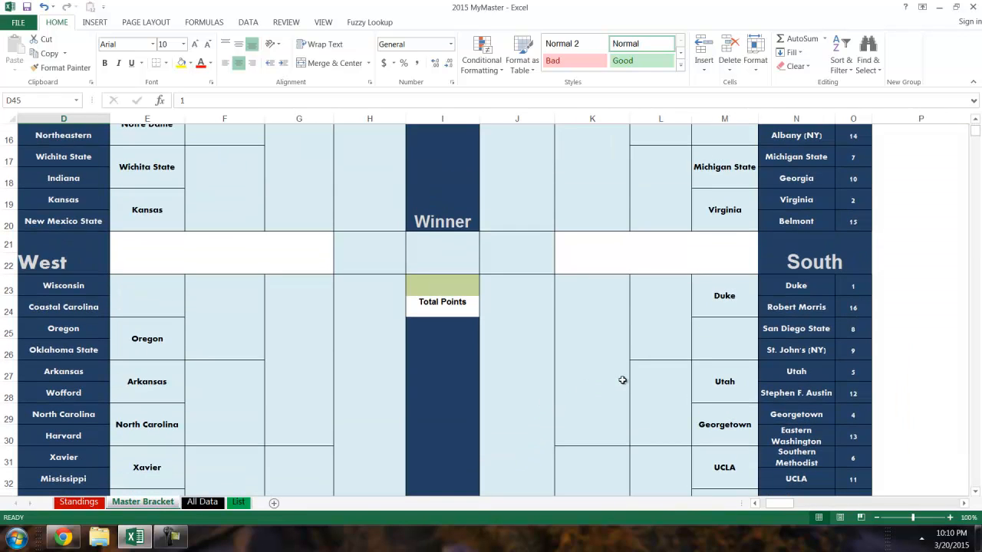
scroll(642, 371, "up", 3)
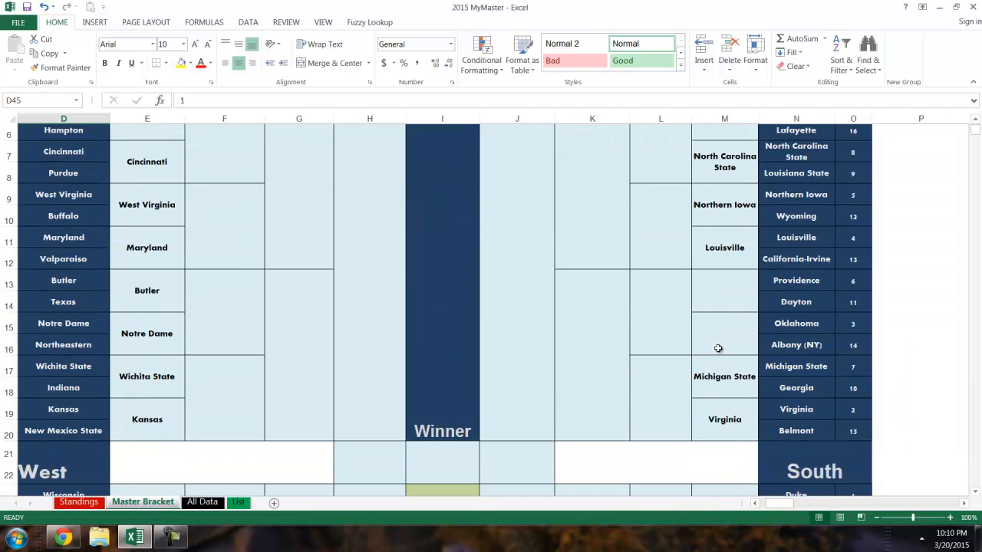
left_click(716, 300)
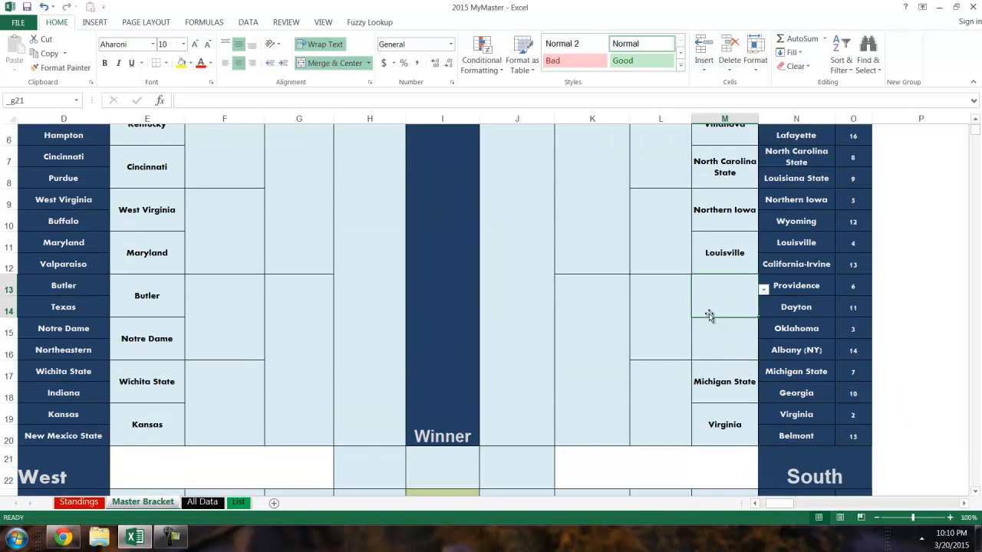
left_click(90, 503)
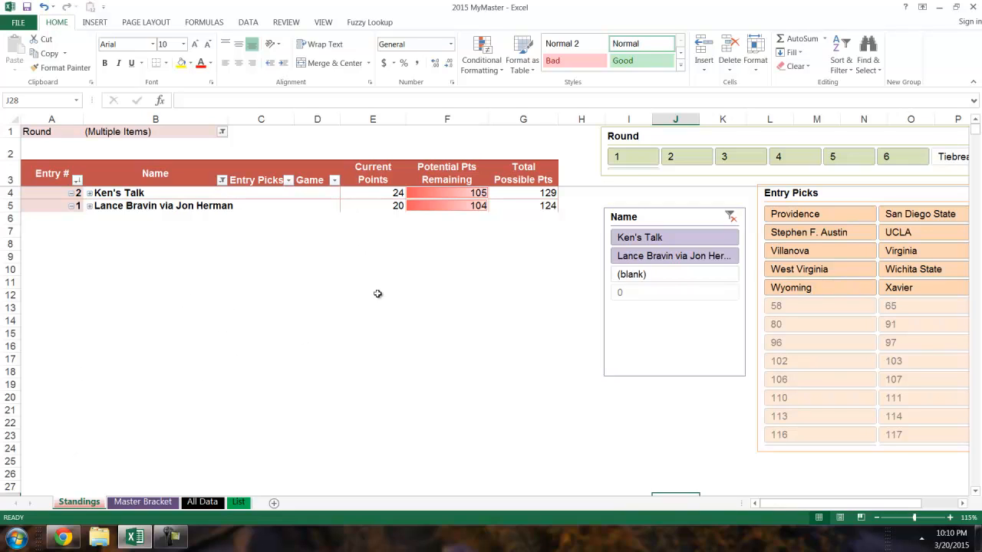
Step: Select the Potential Pts Remaining column, and examine the Win Points Awarded for rounds 1 to 6 on the Master Bracket sheet
left_click(454, 115)
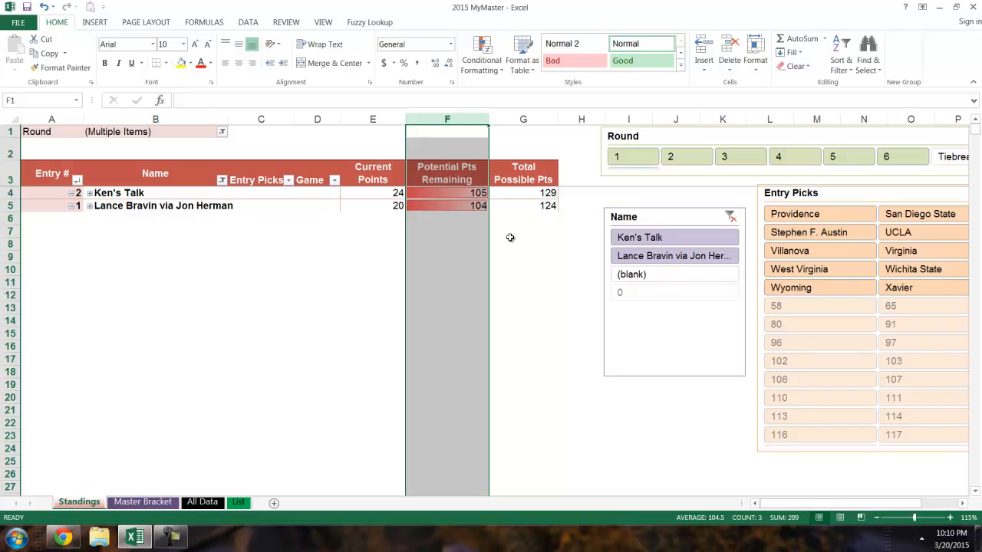
left_click(142, 502)
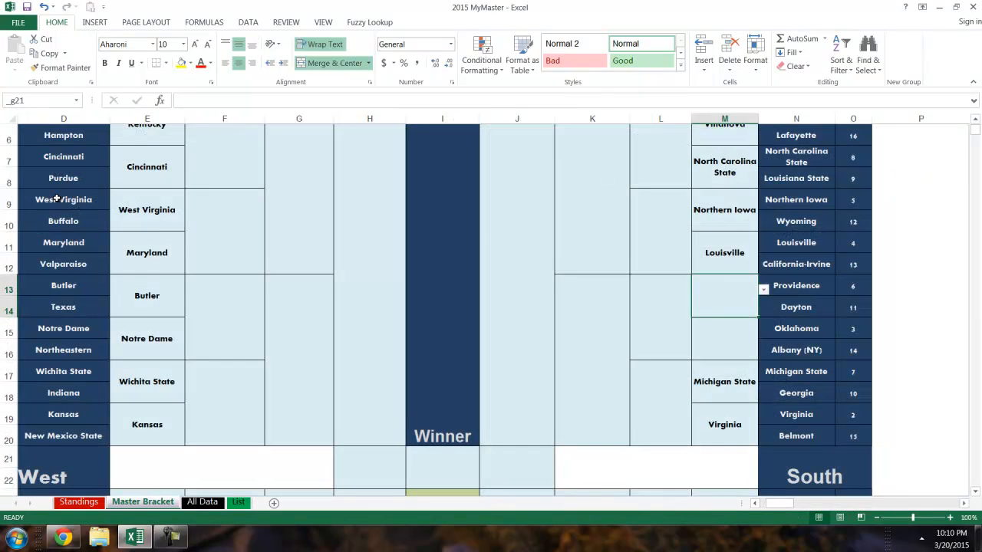
left_click_drag(786, 505, 770, 504)
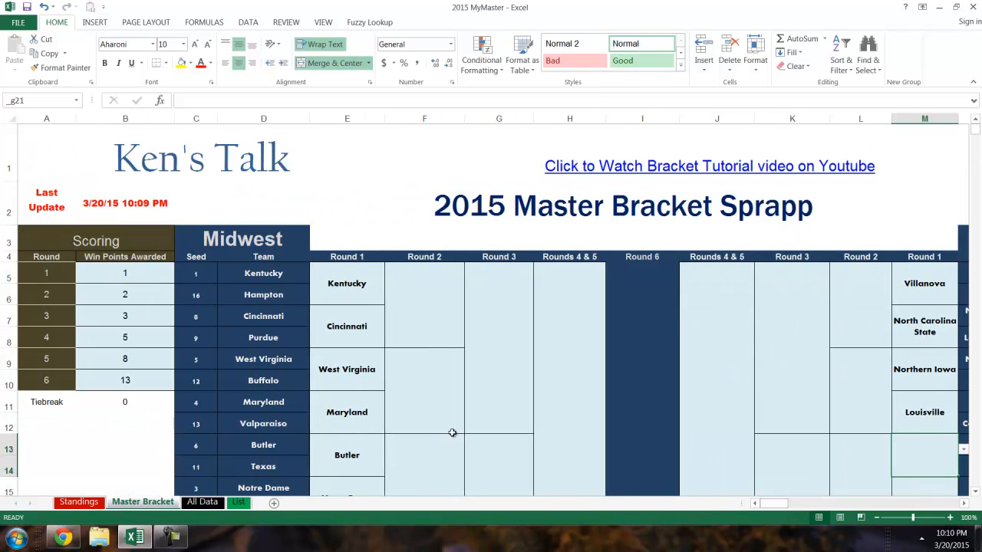
left_click_drag(141, 278, 175, 369)
left_click(161, 376)
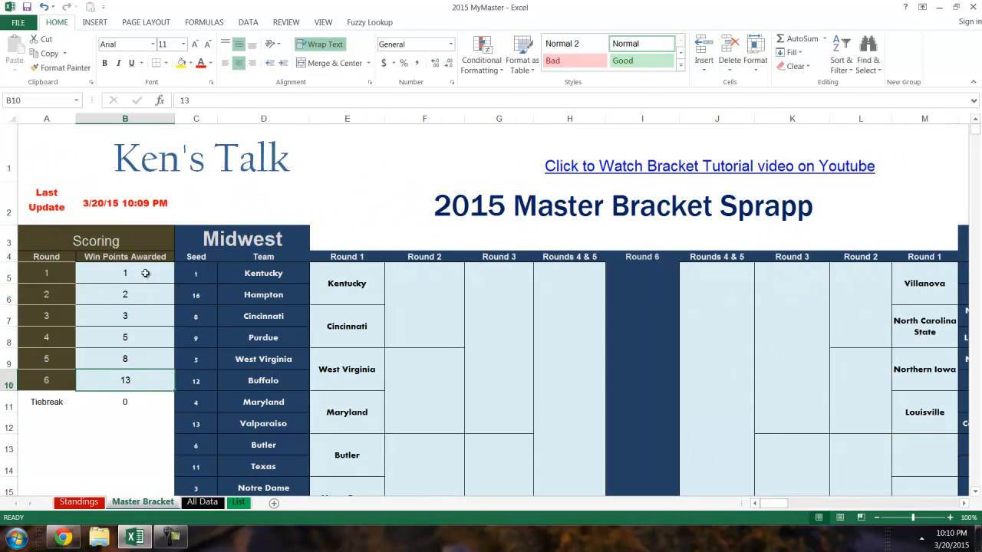
left_click_drag(141, 274, 142, 372)
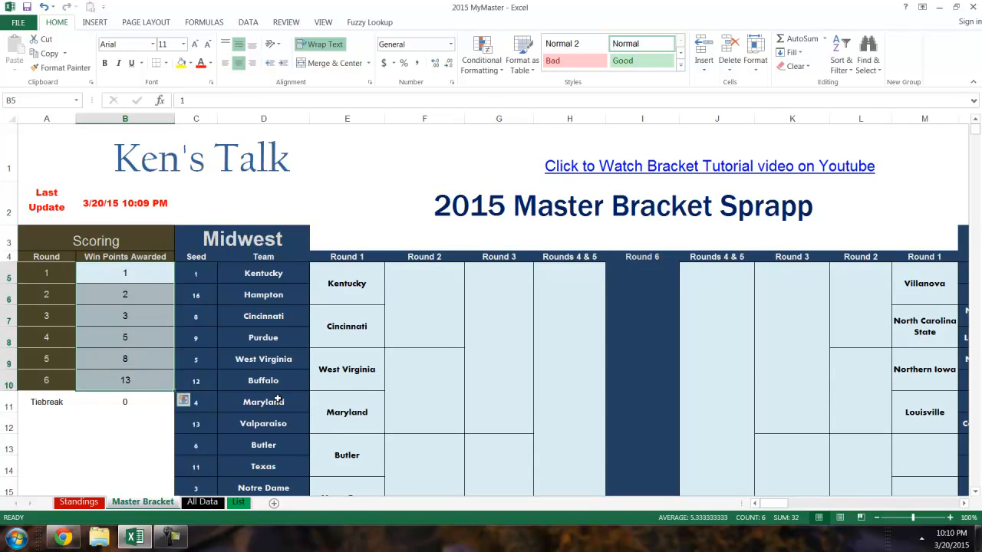
Step: Return to the Standings sheet and review the Total Possible Pts column
left_click(79, 502)
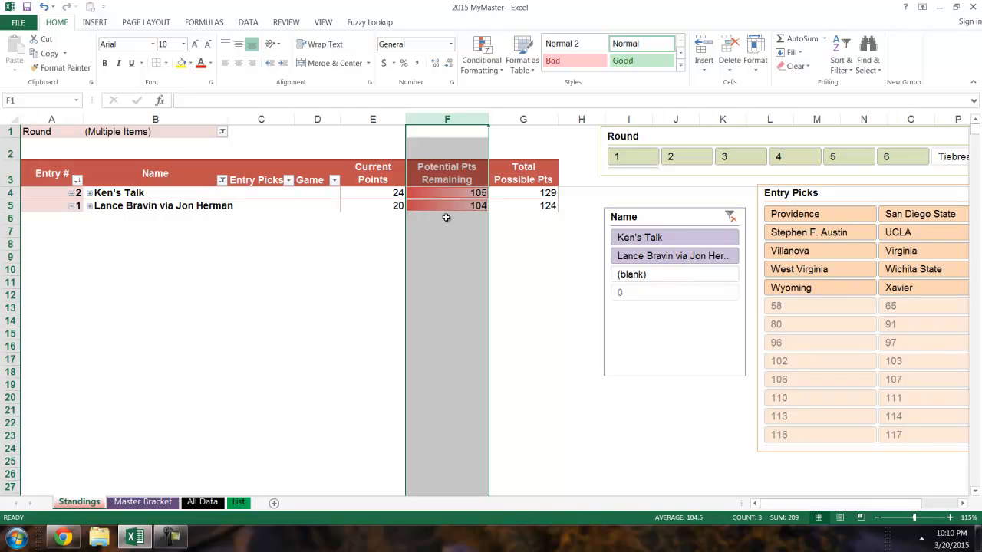
left_click(533, 120)
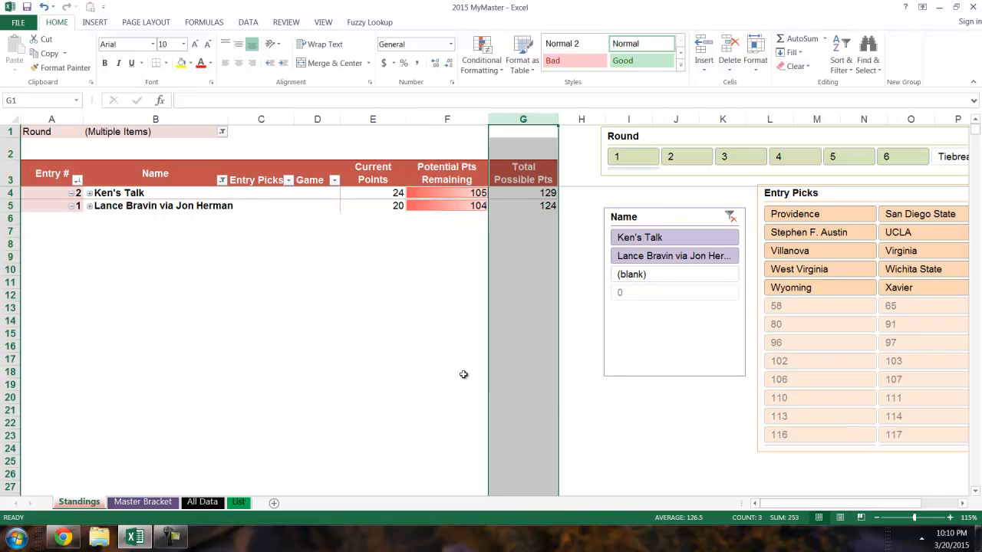
left_click(374, 346)
scroll(376, 345, "down", 1)
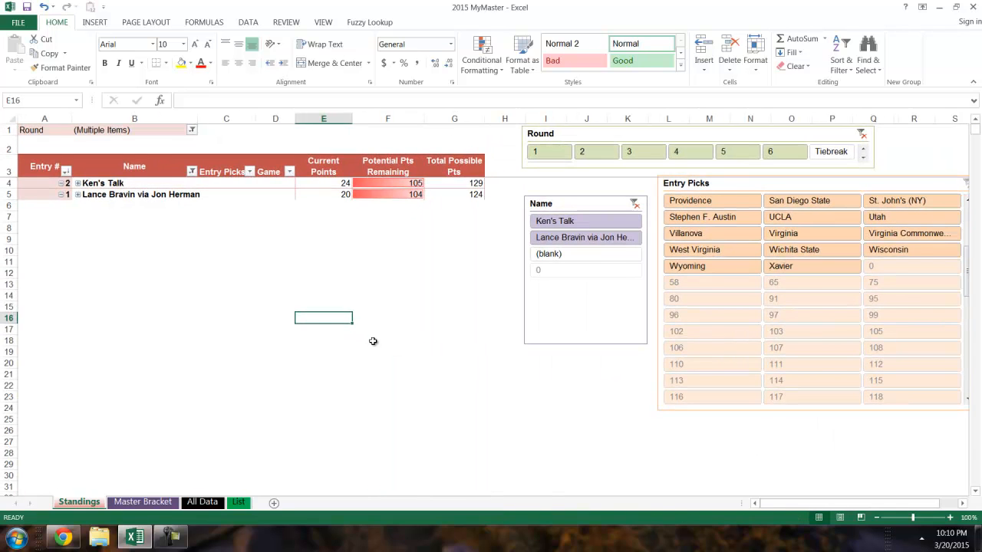
scroll(372, 341, "up", 1)
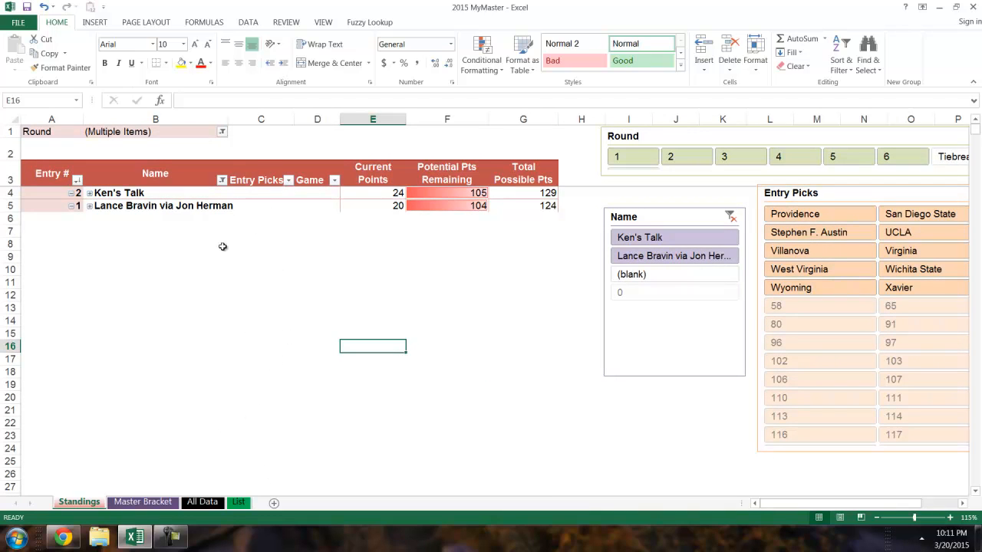
left_click(170, 537)
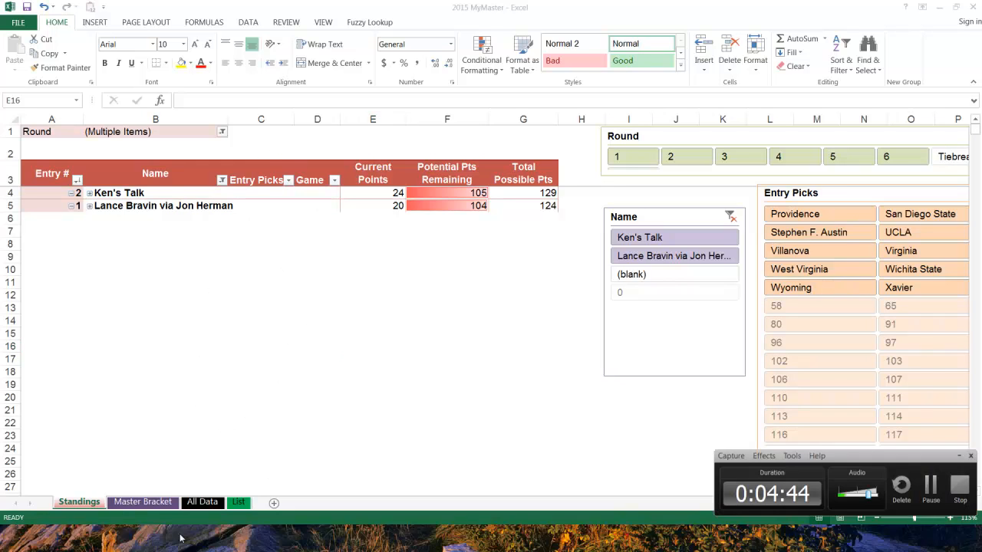